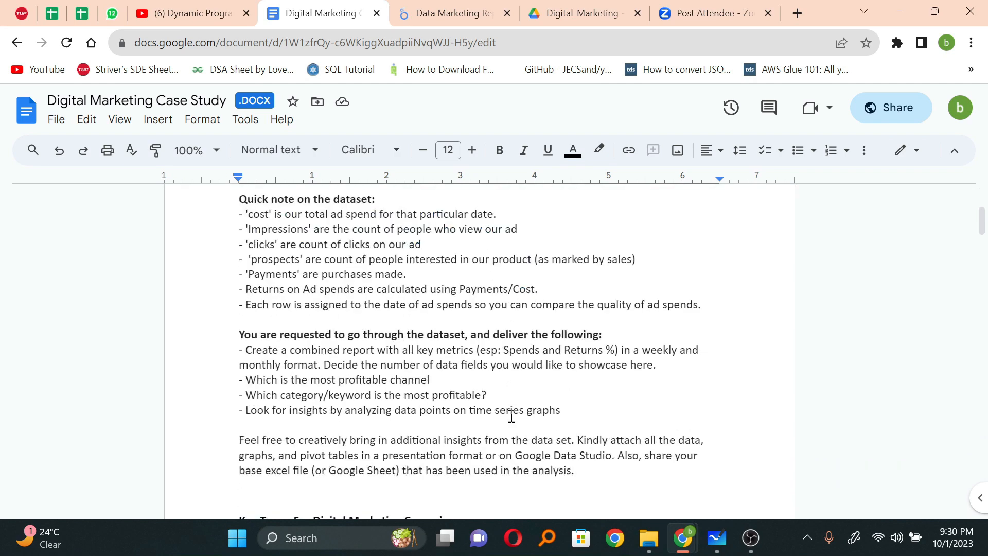
Step: Read through the case study brief, from the requested deliverables and key campaign terms to the report filters and KPI formulas
{"action": "scroll", "coordinate": [512, 416], "scroll_direction": "down", "scroll_amount": 5}
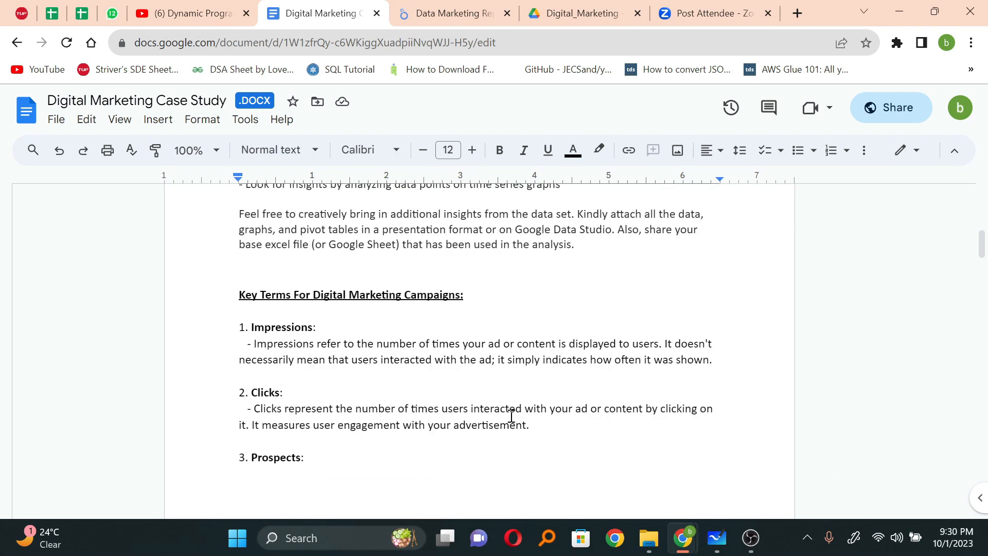
{"action": "scroll", "coordinate": [511, 416], "scroll_direction": "down", "scroll_amount": 10}
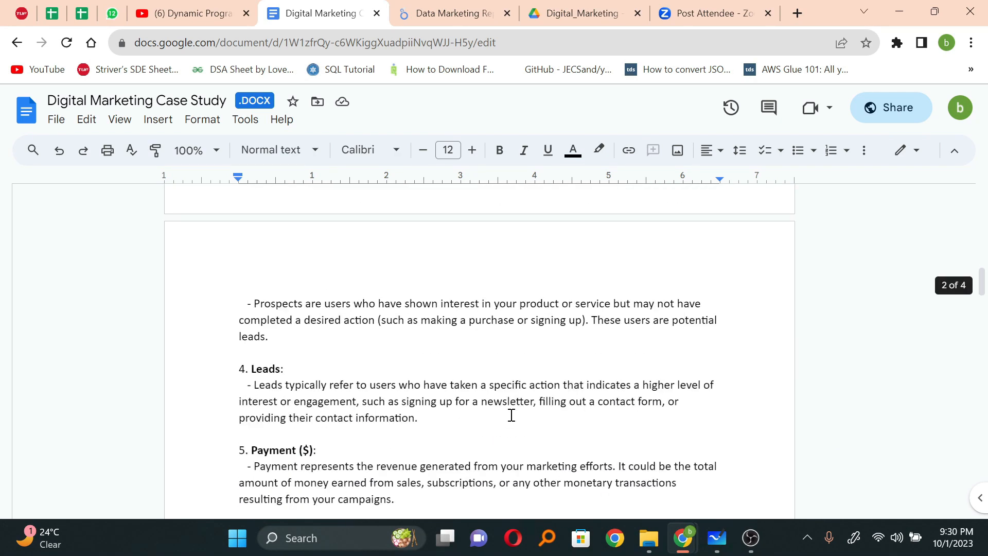
{"action": "scroll", "coordinate": [511, 415], "scroll_direction": "down", "scroll_amount": 20}
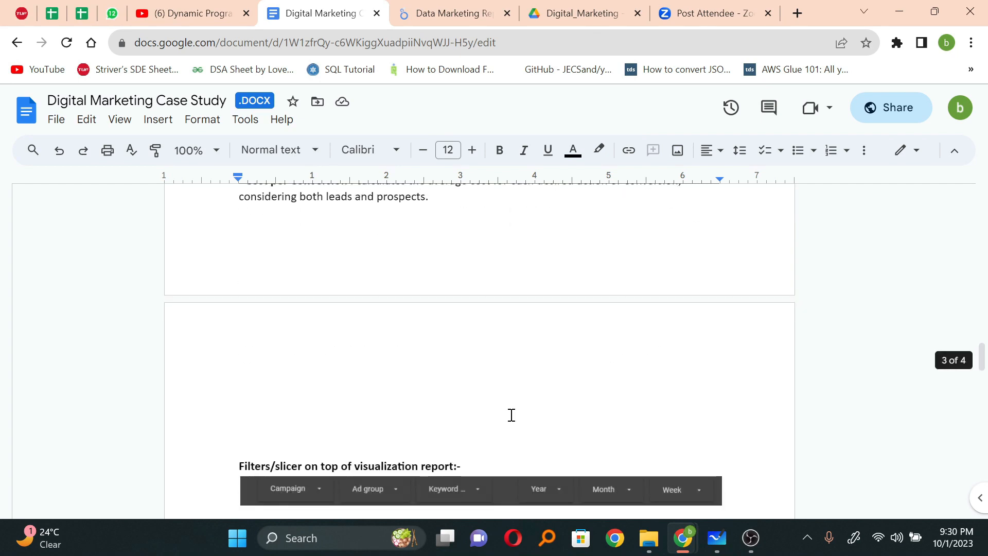
{"action": "scroll", "coordinate": [511, 414], "scroll_direction": "down", "scroll_amount": 15}
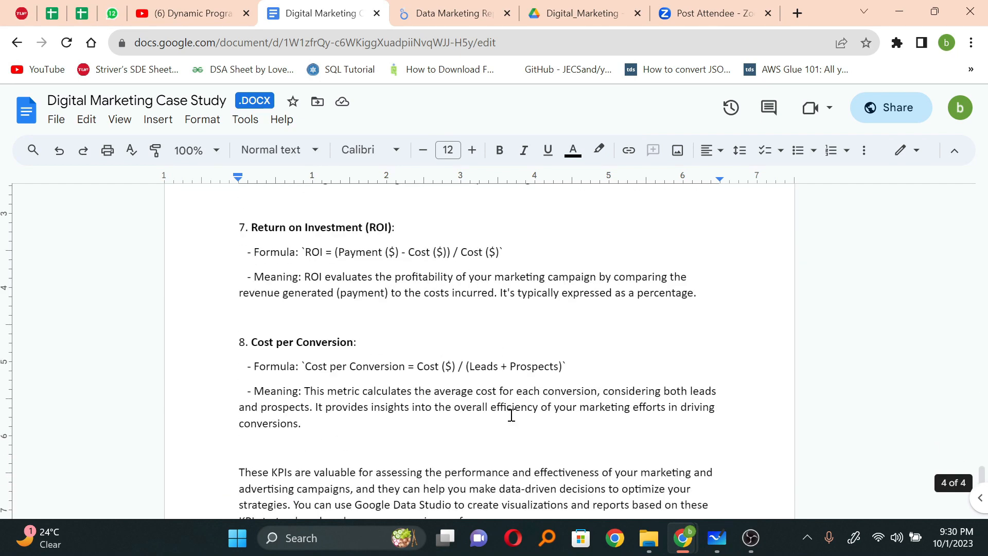
Step: Switch to the Data Marketing Report in Looker Studio, clear the data field search and look over the first page's charts
{"action": "left_click", "coordinate": [471, 18]}
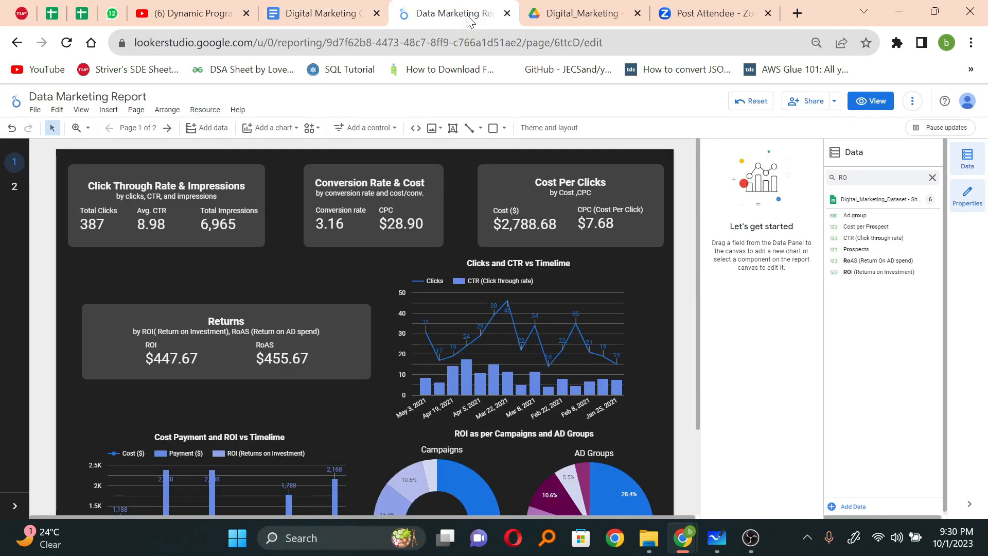
{"action": "left_click", "coordinate": [932, 177]}
{"action": "left_click_drag", "start_coordinate": [890, 232], "coordinate": [895, 264]}
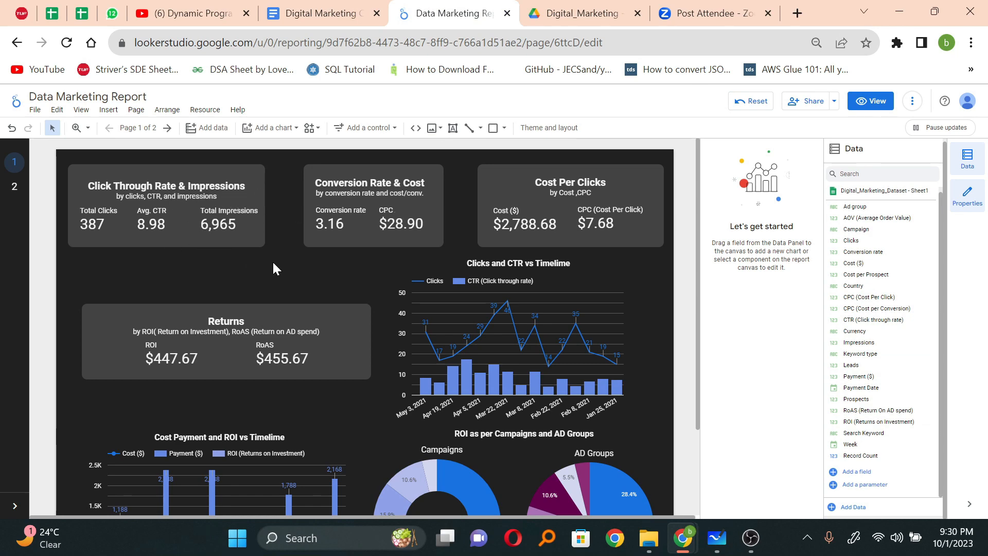
{"action": "scroll", "coordinate": [457, 288], "scroll_direction": "down", "scroll_amount": 2}
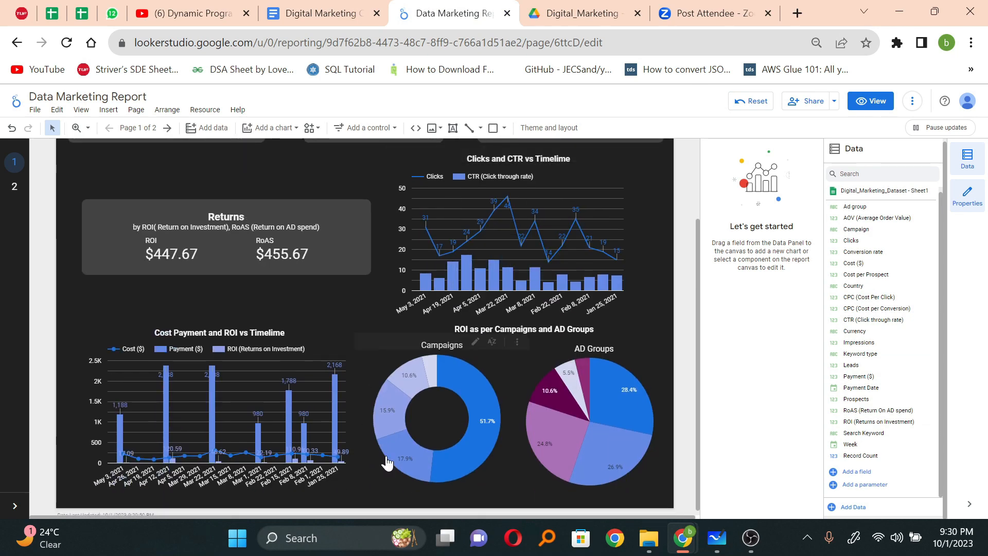
{"action": "scroll", "coordinate": [368, 326], "scroll_direction": "up", "scroll_amount": 2}
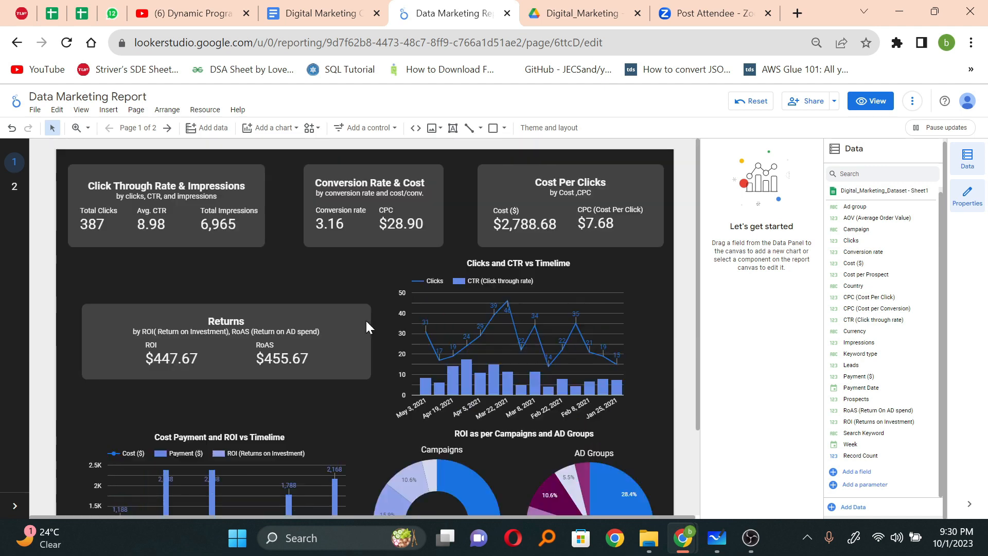
Step: Open the report's second page and look over its scorecards and campaign table
{"action": "left_click", "coordinate": [15, 193]}
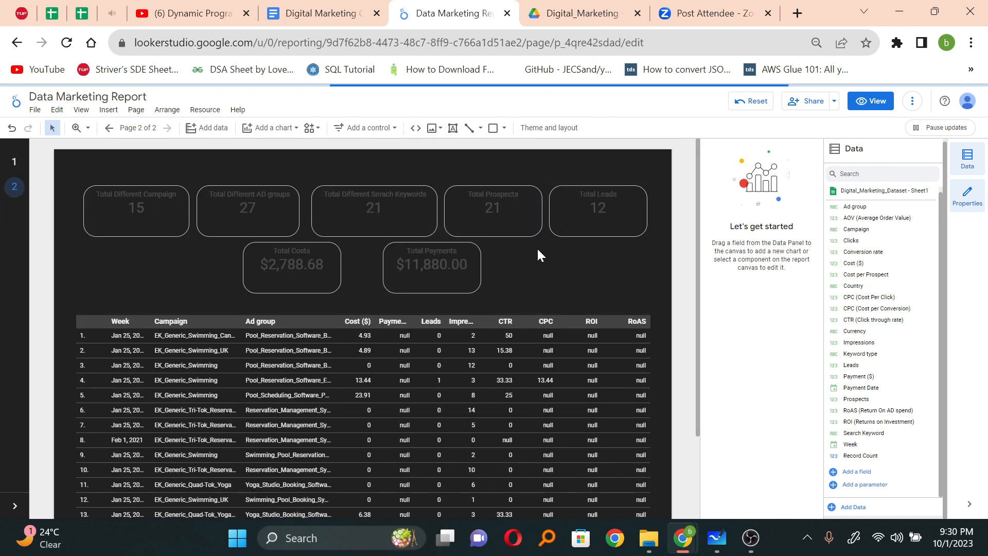
{"action": "scroll", "coordinate": [529, 261], "scroll_direction": "down", "scroll_amount": 1}
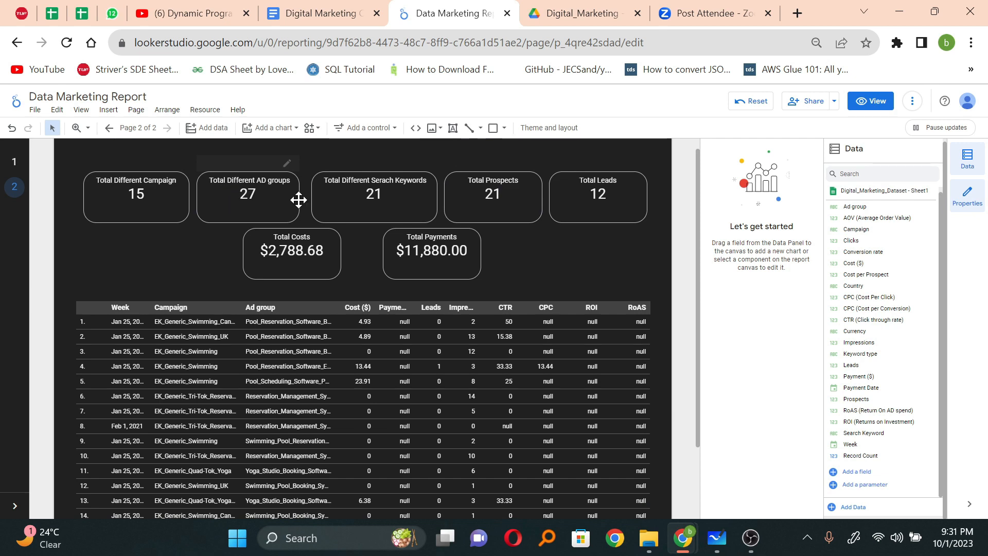
{"action": "scroll", "coordinate": [544, 256], "scroll_direction": "down", "scroll_amount": 2}
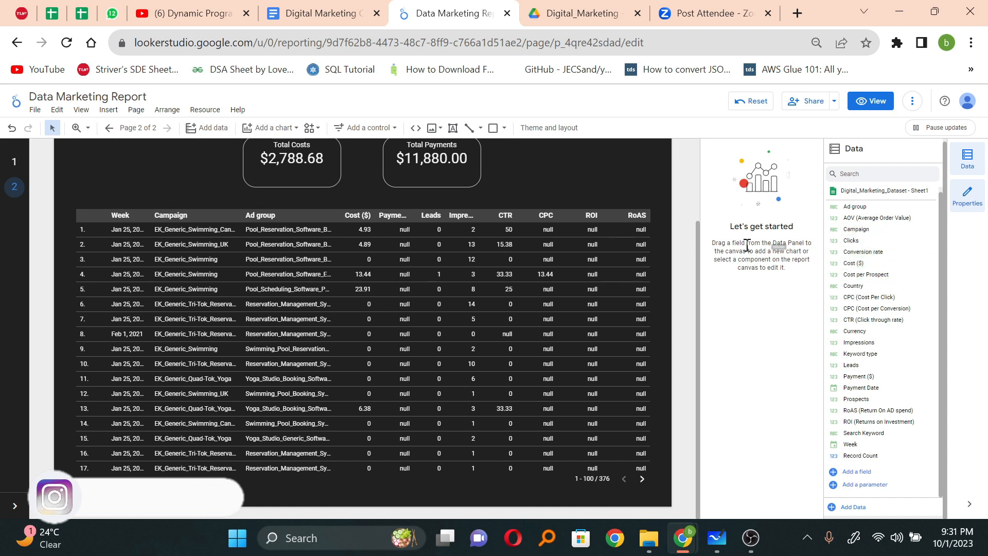
Step: Select the campaign table and examine its style options alongside the order of its dimensions and metrics
{"action": "left_click", "coordinate": [495, 202]}
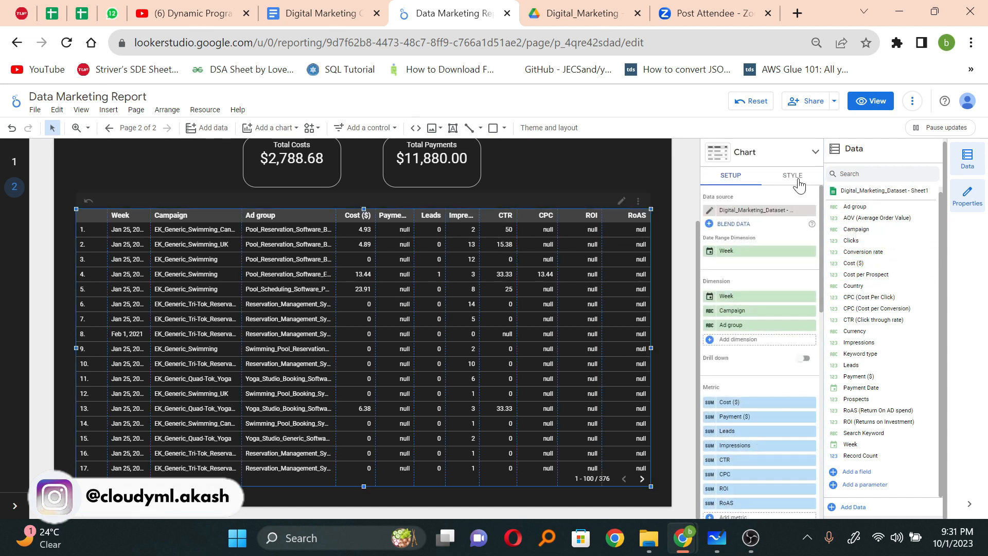
{"action": "left_click", "coordinate": [794, 177]}
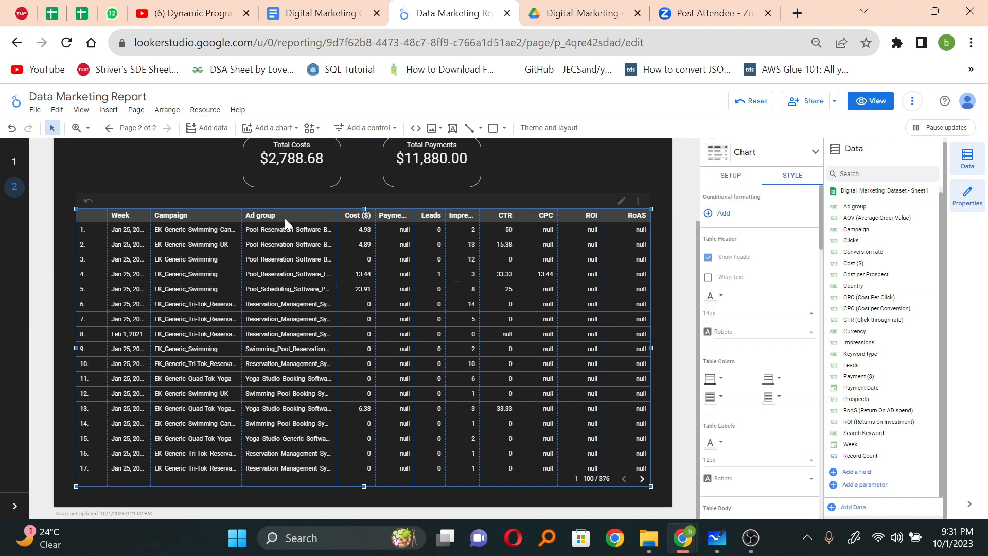
{"action": "scroll", "coordinate": [784, 466], "scroll_direction": "down", "scroll_amount": 5}
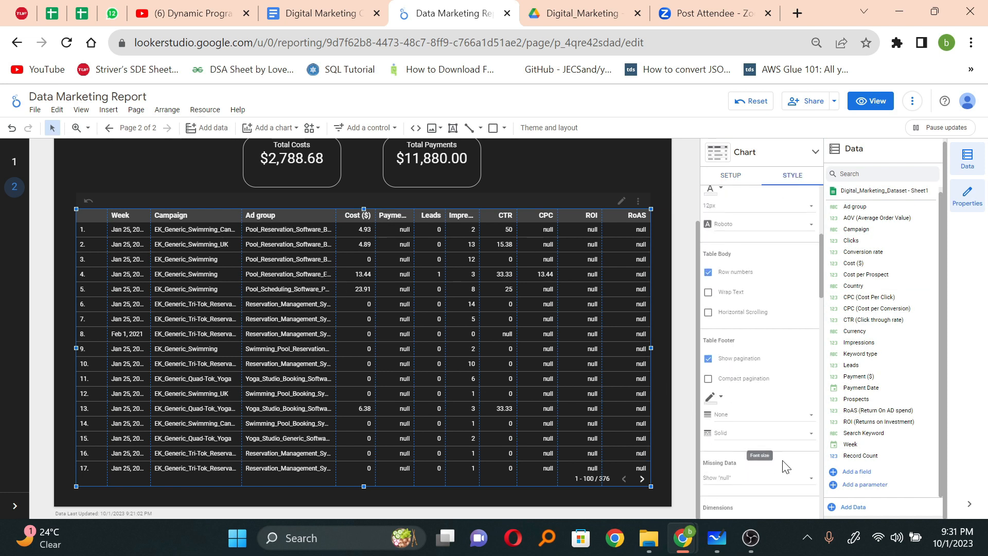
{"action": "scroll", "coordinate": [784, 466], "scroll_direction": "down", "scroll_amount": 4}
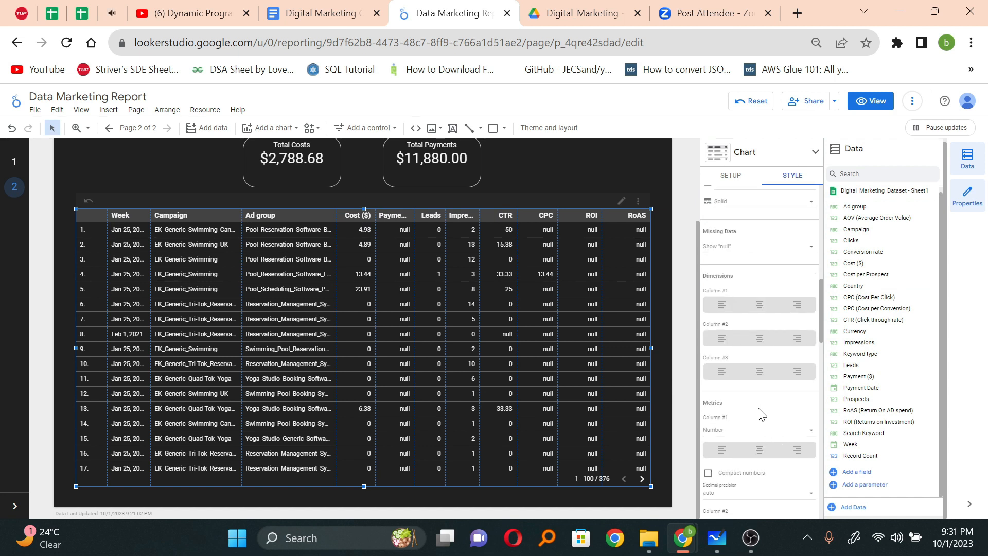
{"action": "scroll", "coordinate": [803, 329], "scroll_direction": "up", "scroll_amount": 5}
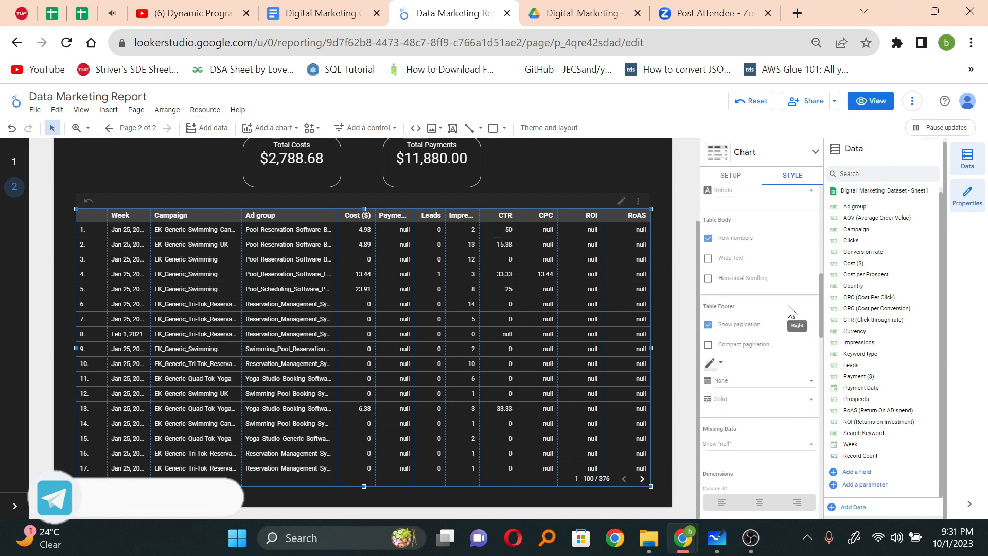
{"action": "left_click", "coordinate": [733, 179]}
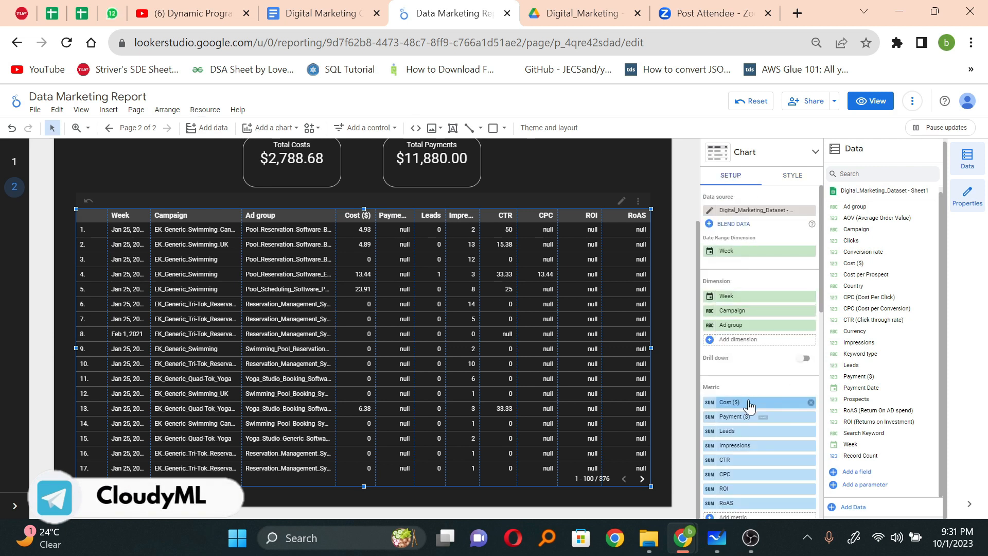
{"action": "left_click", "coordinate": [796, 179]}
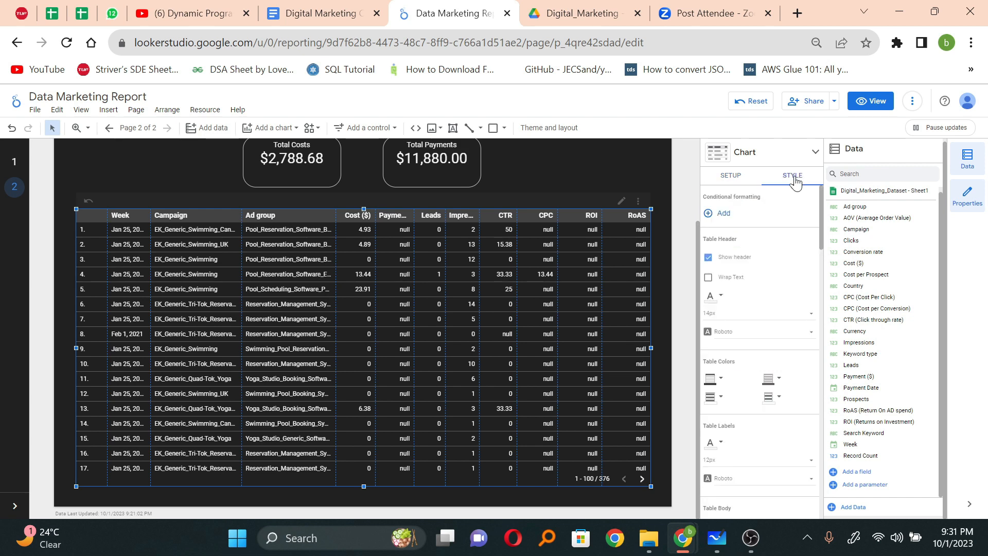
{"action": "left_click", "coordinate": [746, 183]}
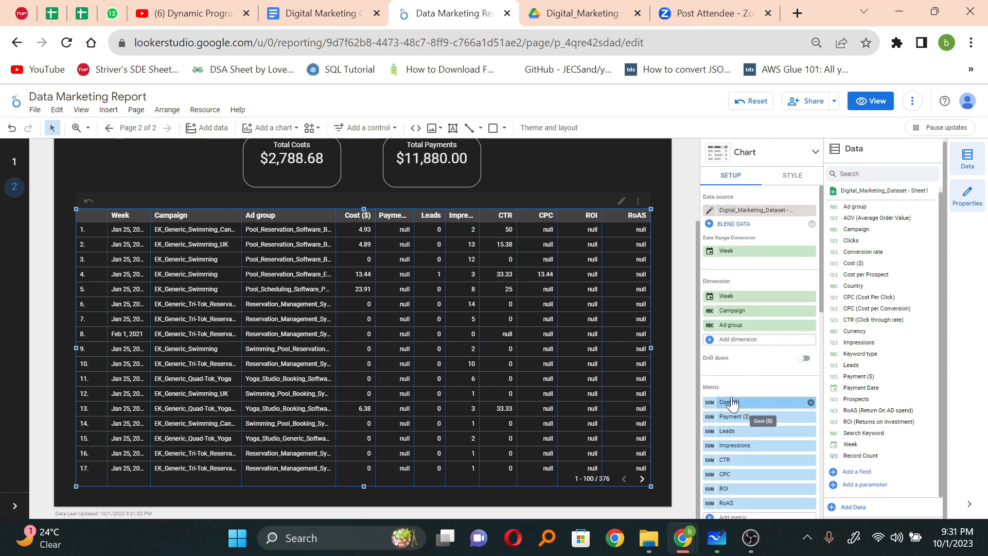
Step: Display the table's Cost ($) metric, column #1, as a heatmap in dark orange-red
{"action": "left_click", "coordinate": [779, 183]}
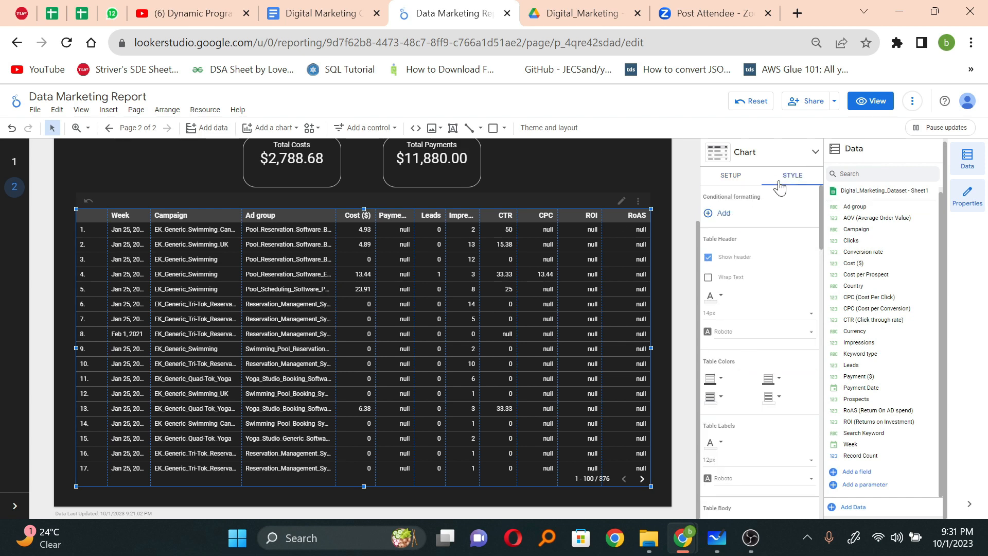
{"action": "scroll", "coordinate": [750, 432], "scroll_direction": "down", "scroll_amount": 5}
{"action": "scroll", "coordinate": [749, 432], "scroll_direction": "down", "scroll_amount": 5}
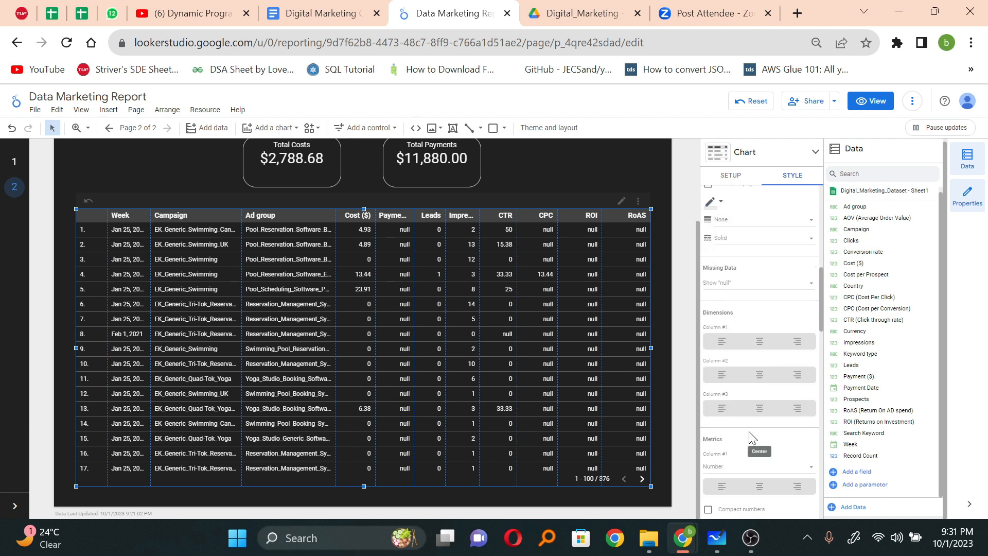
{"action": "scroll", "coordinate": [748, 437], "scroll_direction": "up", "scroll_amount": 1}
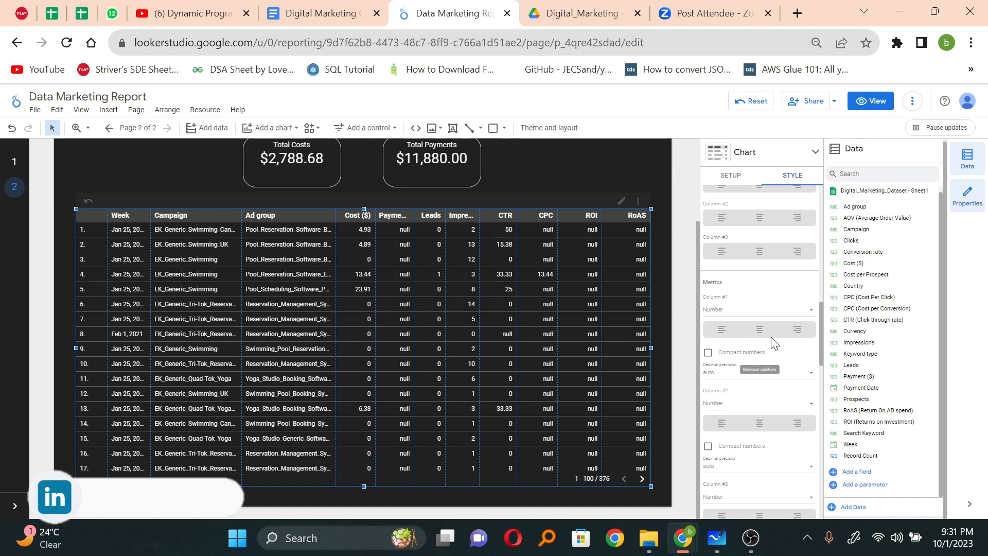
{"action": "left_click", "coordinate": [769, 310]}
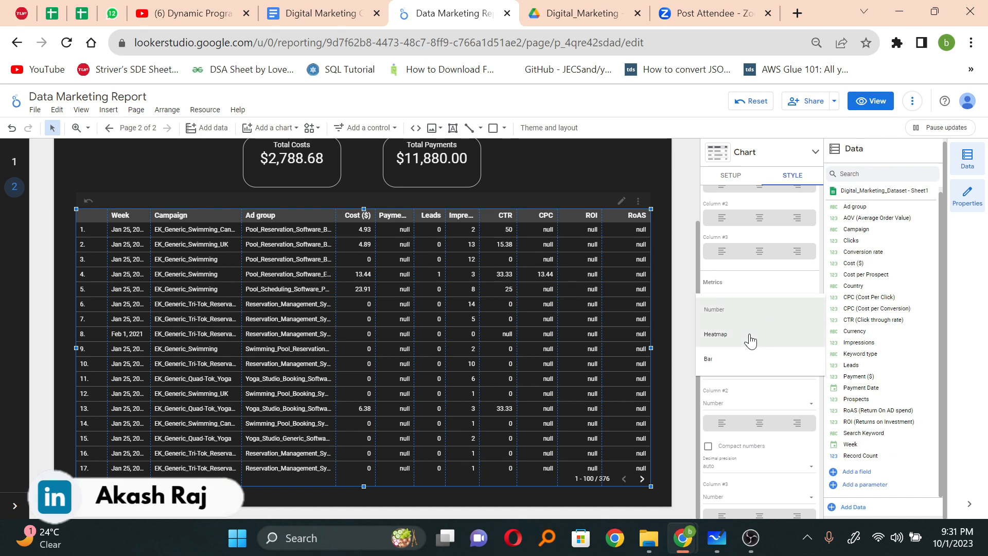
{"action": "left_click", "coordinate": [750, 334]}
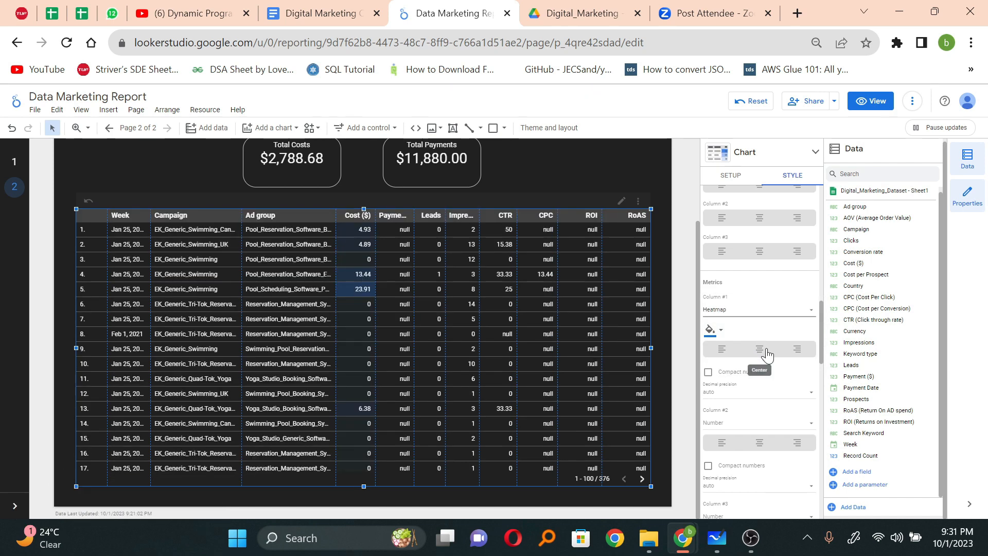
{"action": "left_click", "coordinate": [718, 338]}
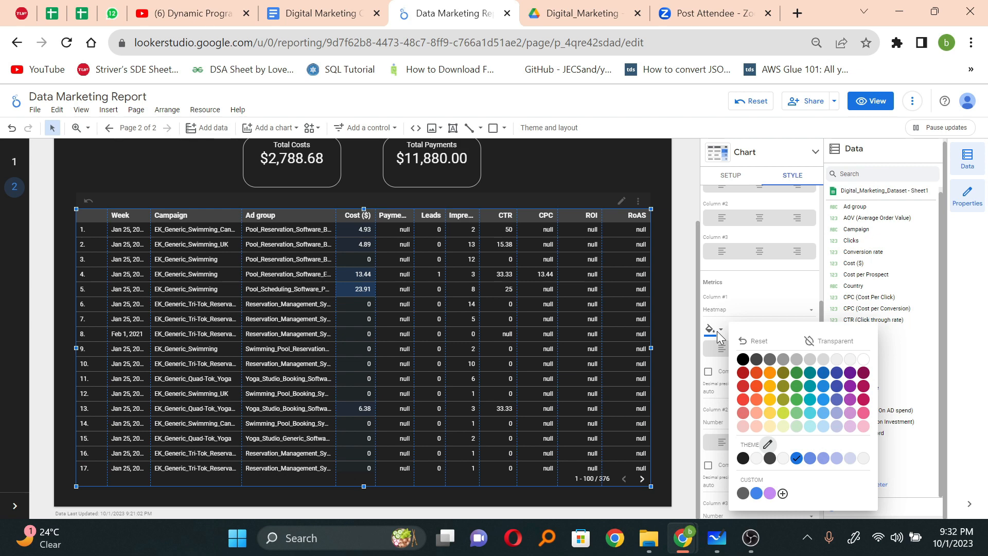
{"action": "left_click", "coordinate": [757, 376]}
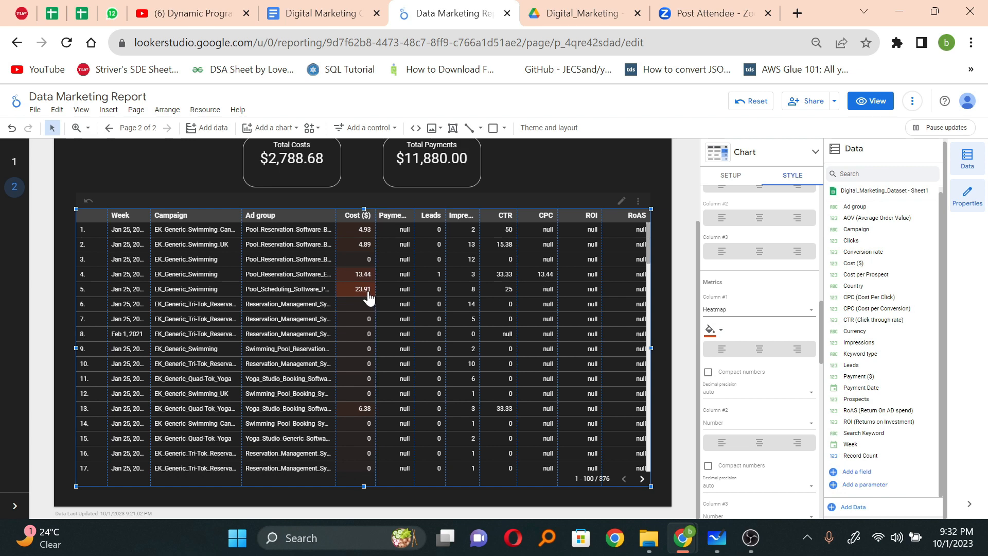
Step: Examine the heatmap shading of the Cost ($) values across the table's rows
{"action": "scroll", "coordinate": [369, 297], "scroll_direction": "down", "scroll_amount": 5}
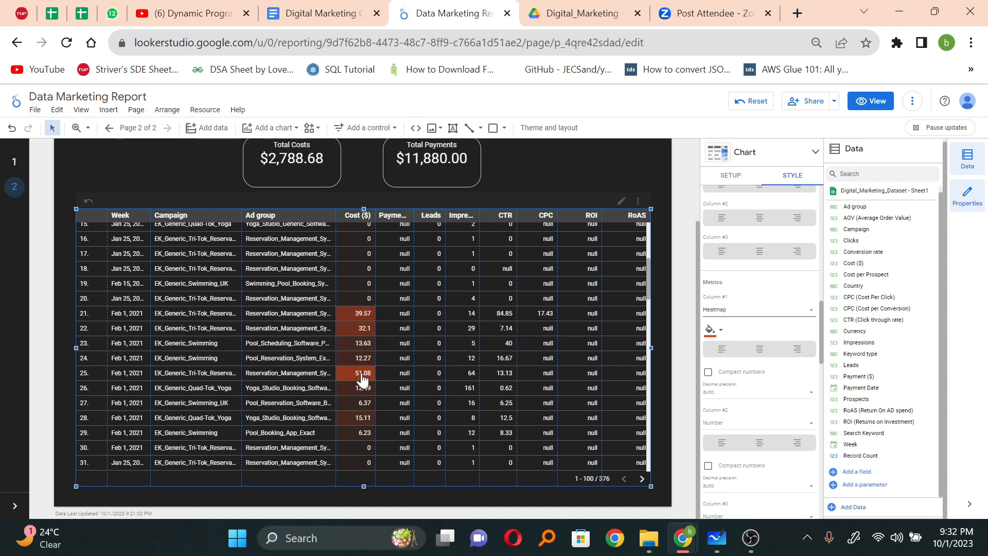
{"action": "scroll", "coordinate": [362, 378], "scroll_direction": "down", "scroll_amount": 8}
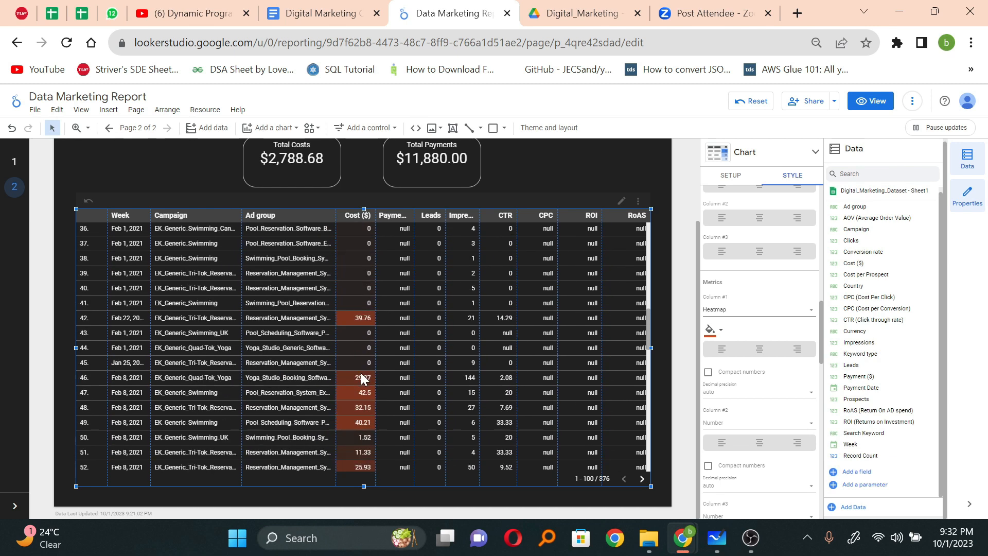
{"action": "scroll", "coordinate": [362, 378], "scroll_direction": "down", "scroll_amount": 3}
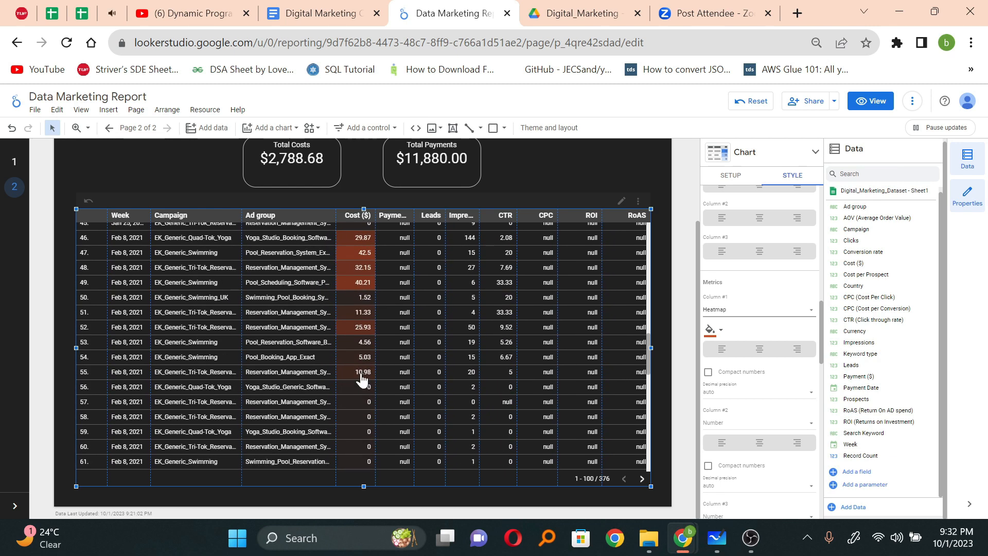
{"action": "scroll", "coordinate": [362, 379], "scroll_direction": "up", "scroll_amount": 12}
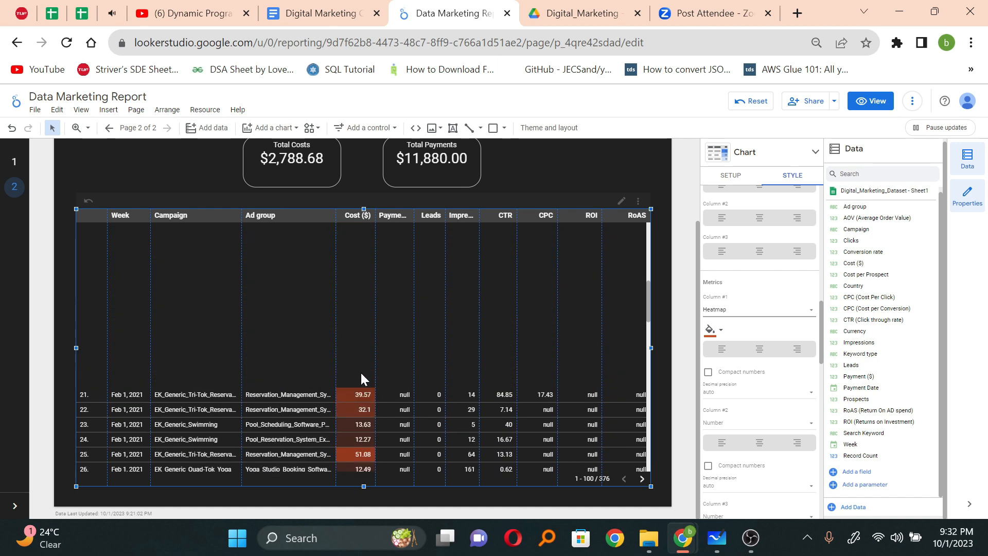
{"action": "scroll", "coordinate": [361, 378], "scroll_direction": "up", "scroll_amount": 3}
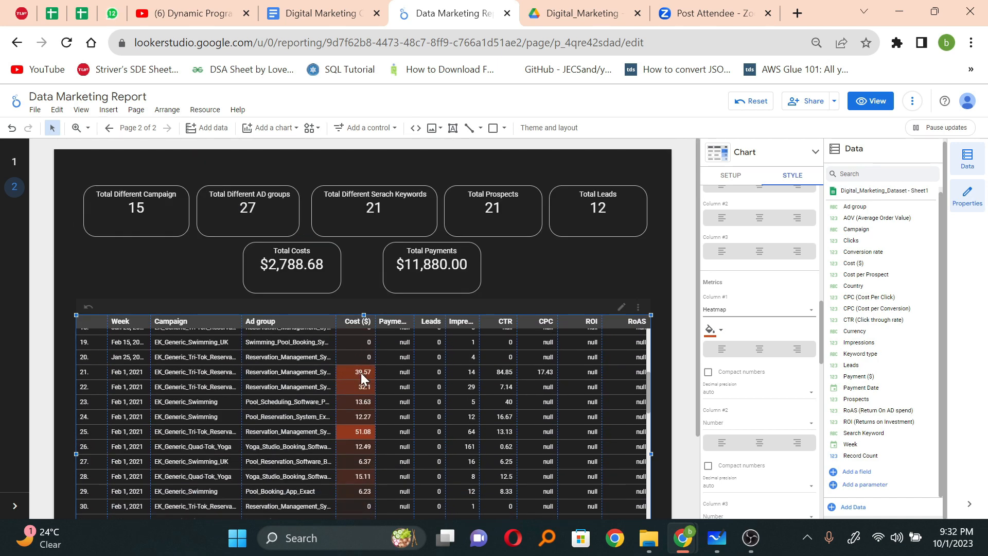
{"action": "scroll", "coordinate": [360, 375], "scroll_direction": "down", "scroll_amount": 4}
{"action": "scroll", "coordinate": [584, 265], "scroll_direction": "down", "scroll_amount": 2}
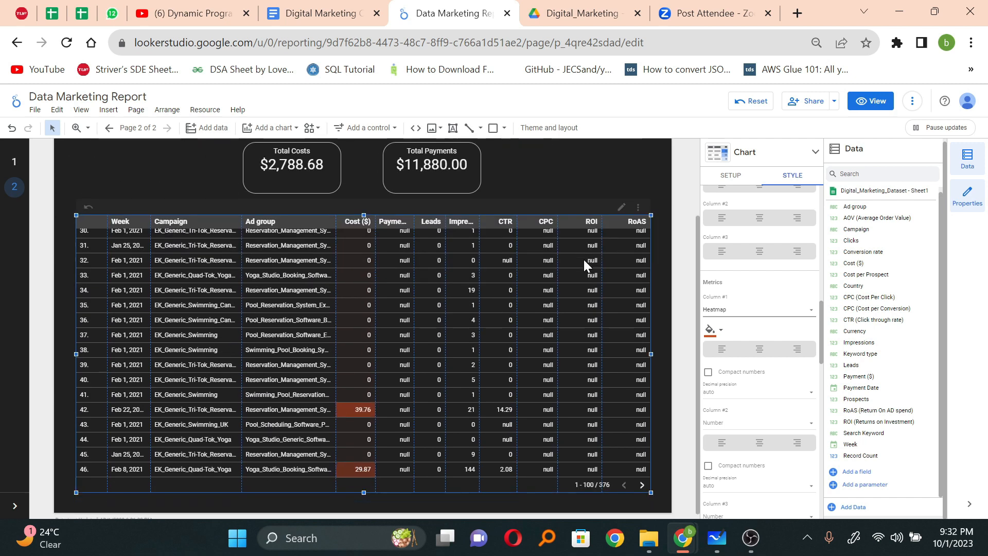
Step: Display the table's Payment ($) metric, column #2, as a heatmap
{"action": "scroll", "coordinate": [755, 366], "scroll_direction": "down", "scroll_amount": 2}
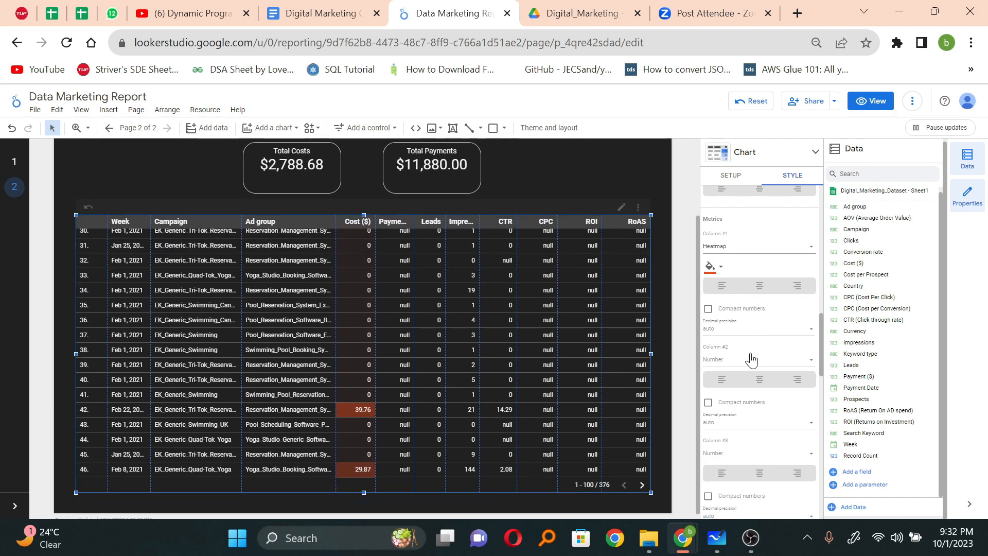
{"action": "left_click", "coordinate": [718, 365]}
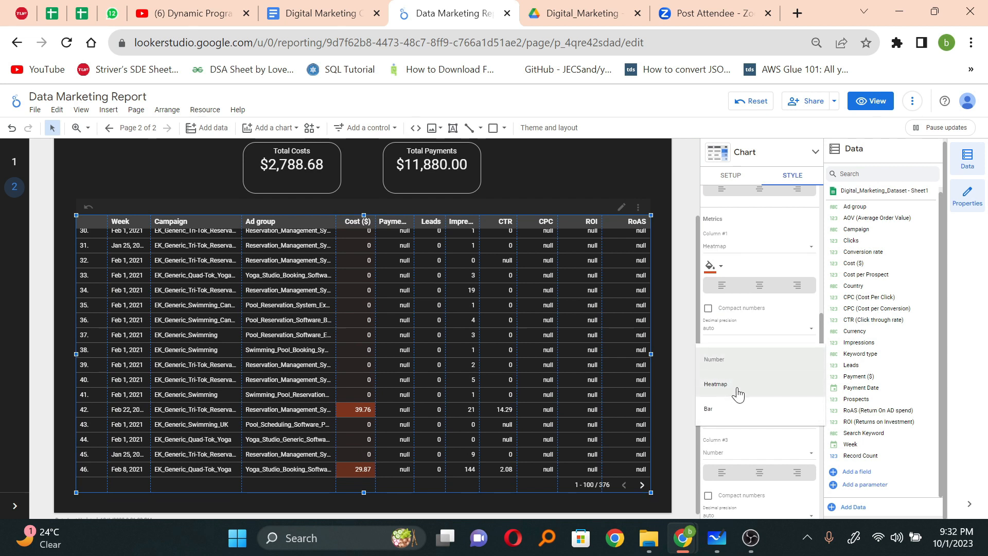
{"action": "left_click", "coordinate": [737, 387]}
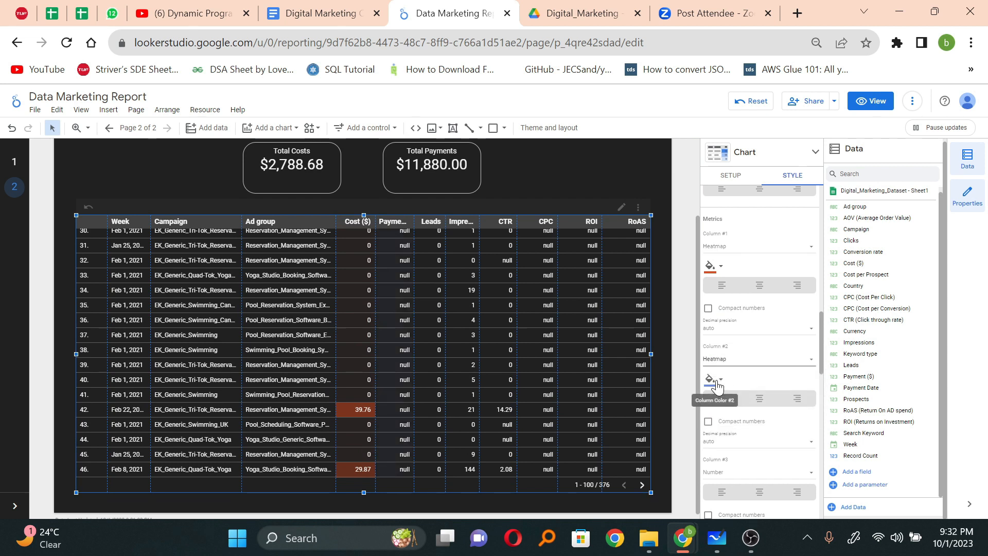
Step: Set the heatmap colour of the table's Payment ($) metric, column #2, to dark green
{"action": "left_click", "coordinate": [716, 379]}
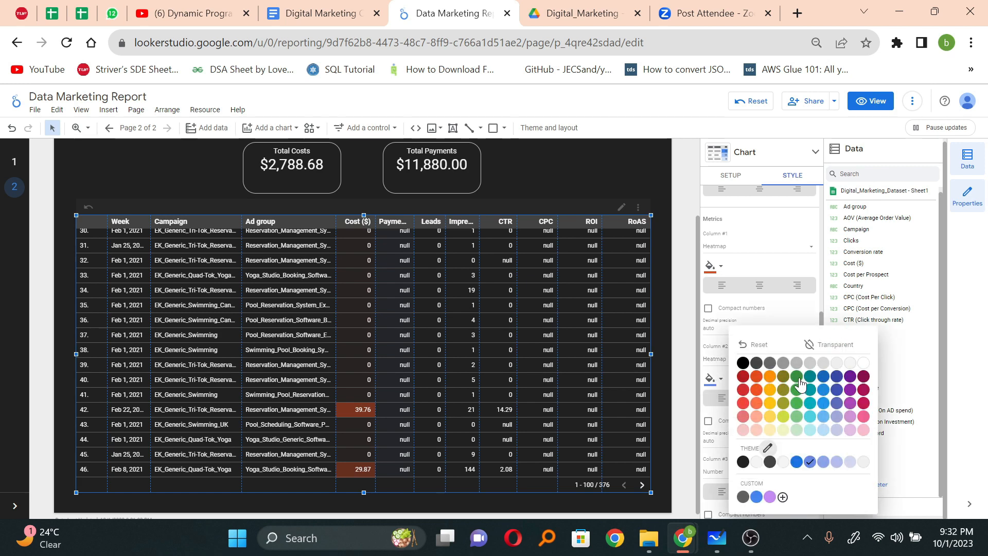
{"action": "left_click", "coordinate": [797, 377]}
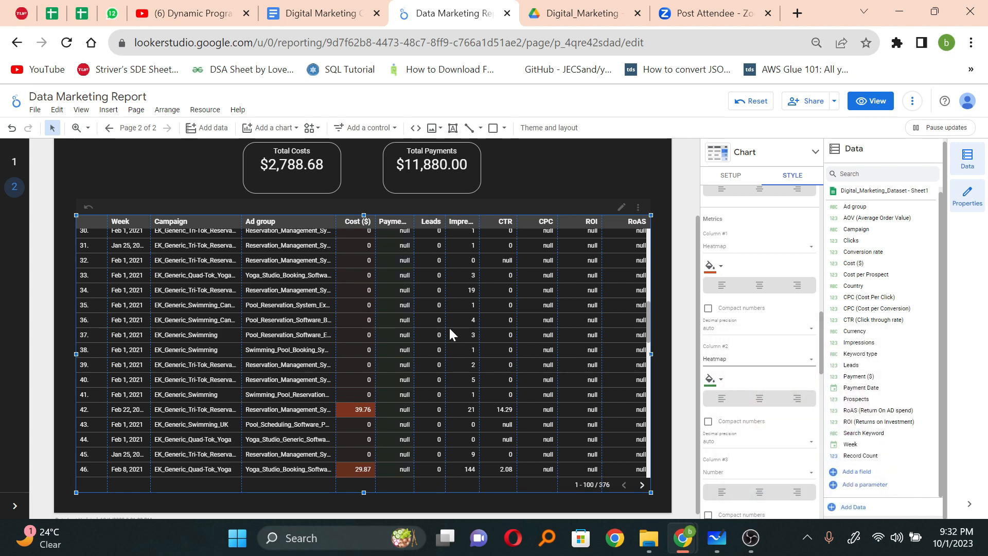
{"action": "scroll", "coordinate": [450, 333], "scroll_direction": "up", "scroll_amount": 3}
{"action": "scroll", "coordinate": [448, 327], "scroll_direction": "up", "scroll_amount": 3}
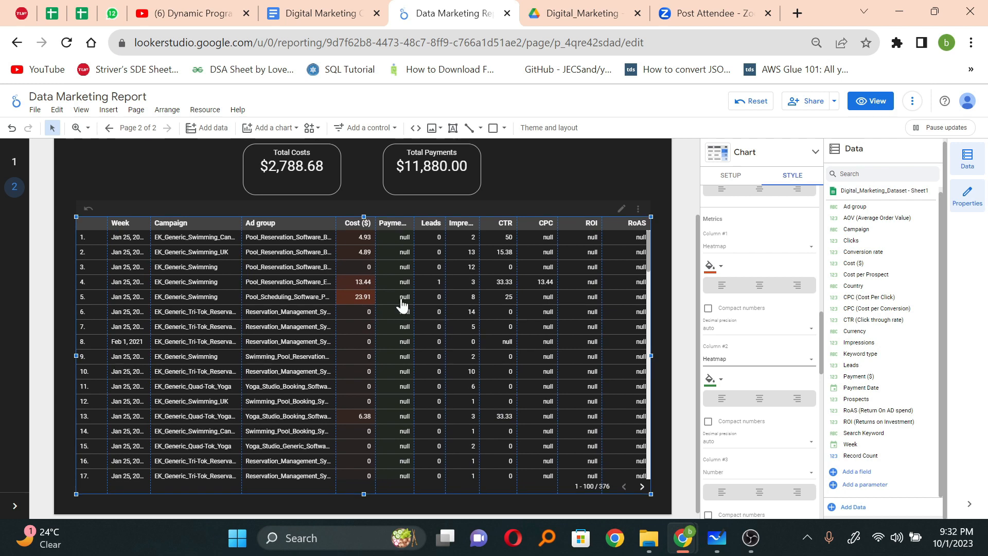
Step: Sort the campaign table by Payment ($) in descending order
{"action": "scroll", "coordinate": [394, 295], "scroll_direction": "up", "scroll_amount": 3}
{"action": "scroll", "coordinate": [394, 295], "scroll_direction": "up", "scroll_amount": 3}
{"action": "right_click", "coordinate": [396, 239]}
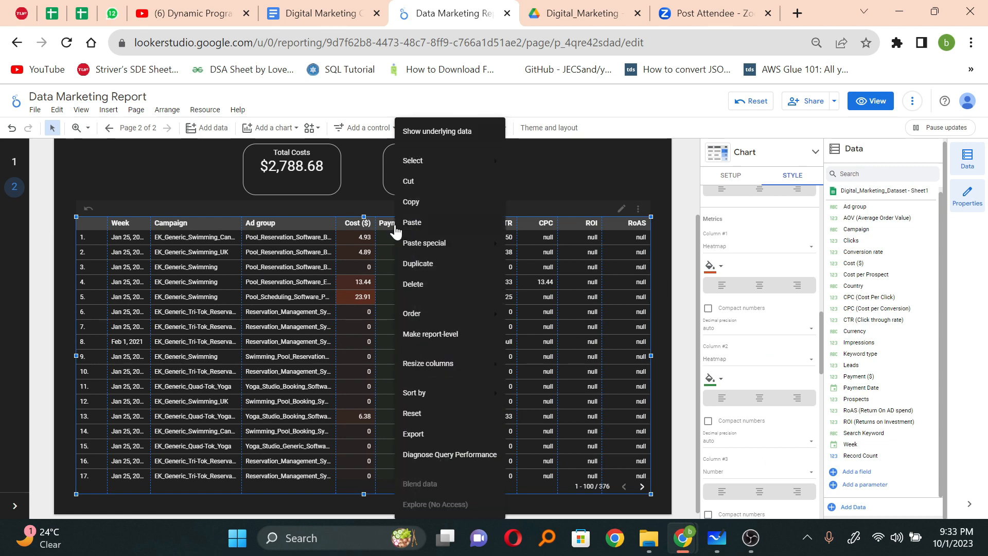
{"action": "mouse_move", "coordinate": [464, 147]}
{"action": "mouse_move", "coordinate": [464, 314]}
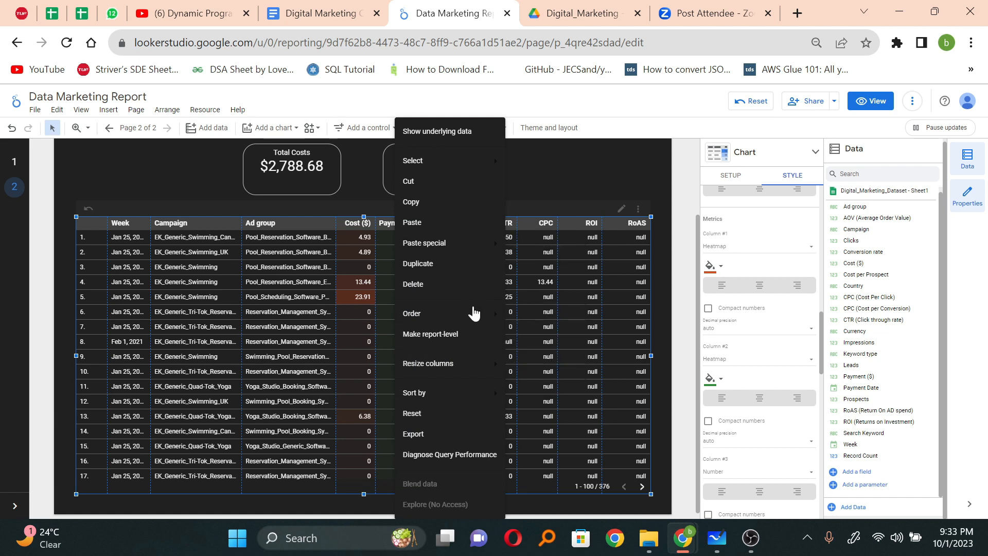
{"action": "mouse_move", "coordinate": [474, 394]}
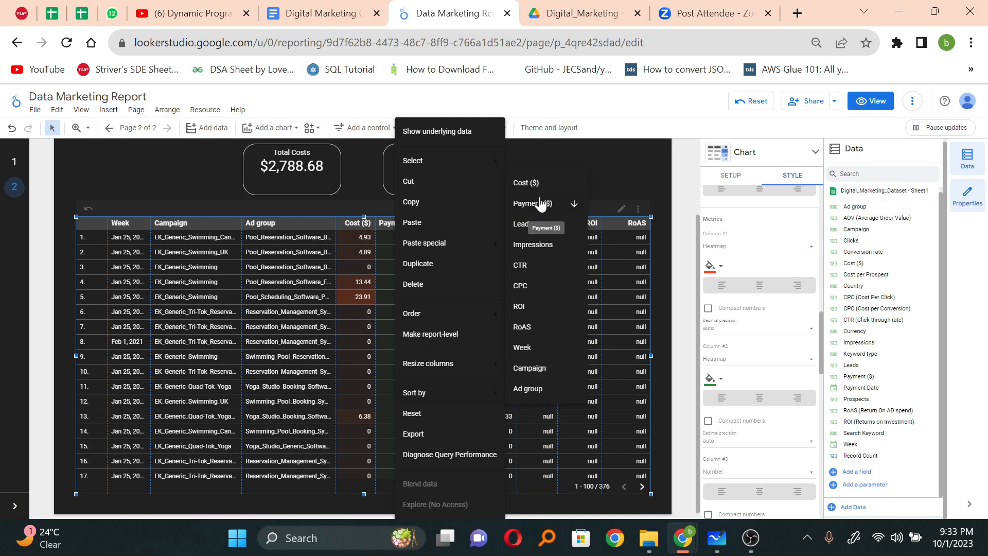
{"action": "left_click", "coordinate": [540, 204]}
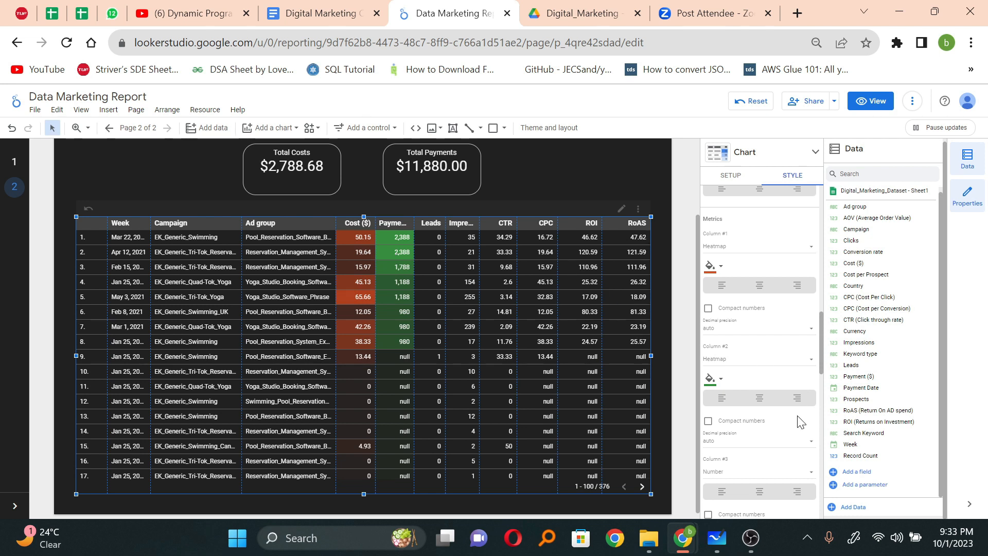
Step: Display the table's Leads metric, column #3, as a heatmap in its default colour
{"action": "scroll", "coordinate": [781, 408], "scroll_direction": "down", "scroll_amount": 2}
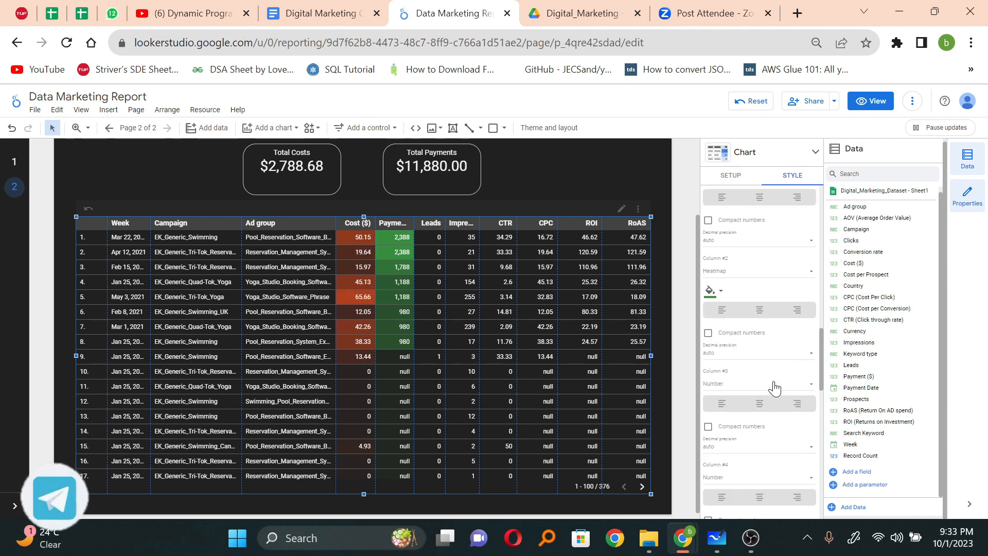
{"action": "left_click", "coordinate": [772, 383]}
{"action": "left_click", "coordinate": [730, 422]}
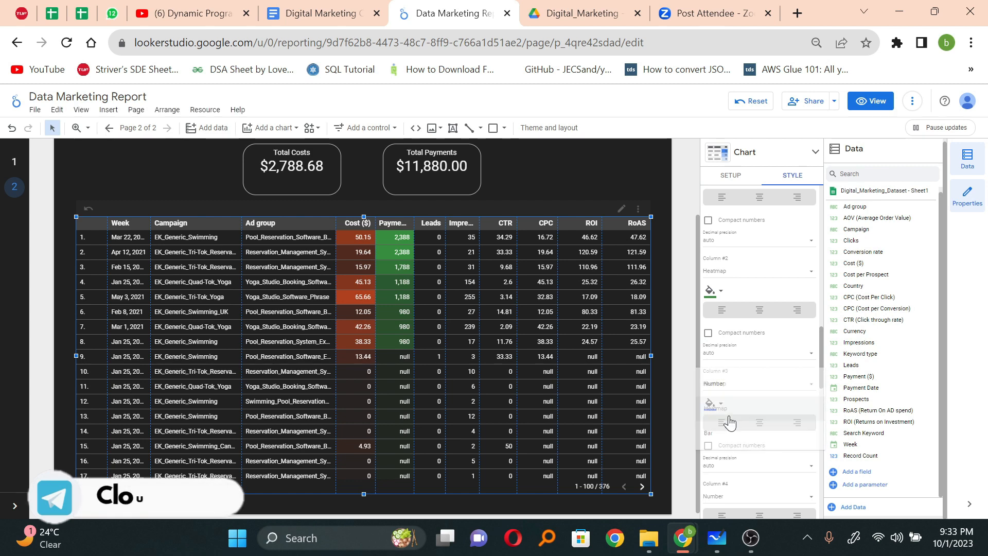
{"action": "scroll", "coordinate": [791, 437], "scroll_direction": "down", "scroll_amount": 1}
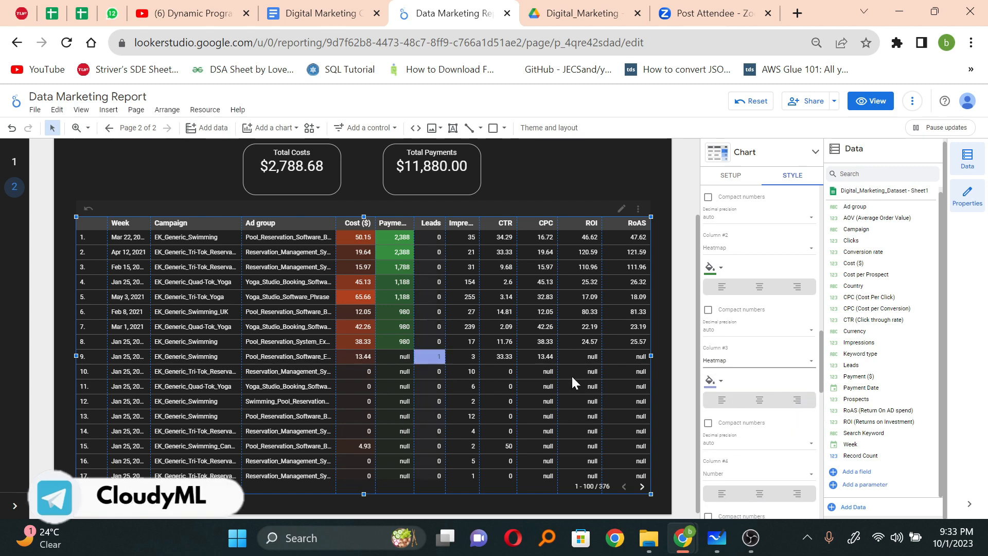
{"action": "scroll", "coordinate": [409, 344], "scroll_direction": "down", "scroll_amount": 3}
{"action": "scroll", "coordinate": [410, 347], "scroll_direction": "up", "scroll_amount": 3}
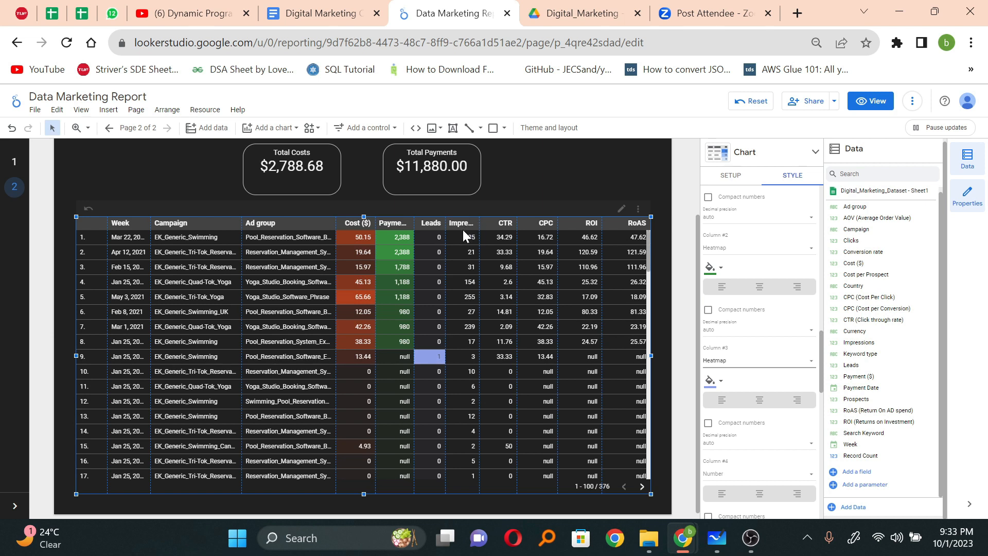
Step: Display the table's Impressions metric, column #4, as a heatmap in green
{"action": "scroll", "coordinate": [791, 438], "scroll_direction": "down", "scroll_amount": 1}
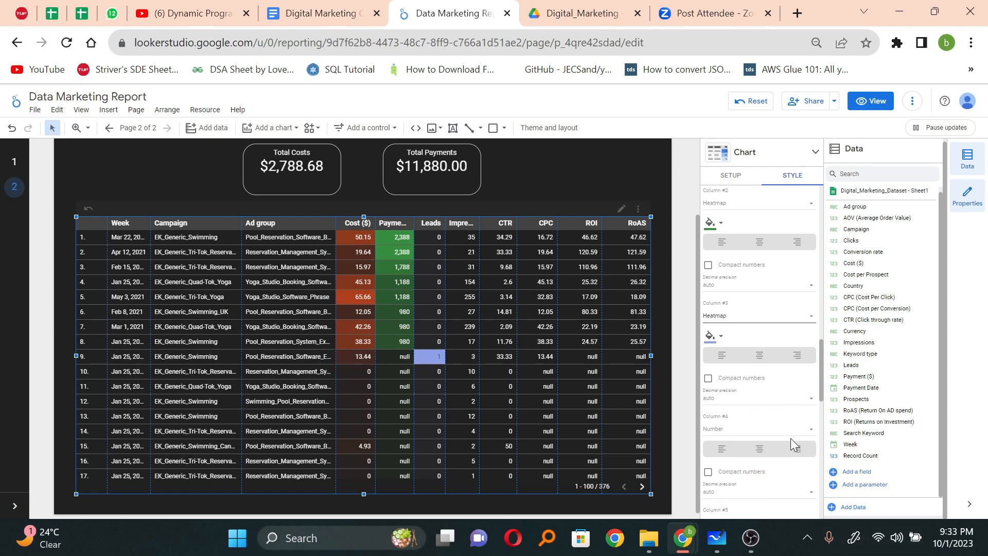
{"action": "left_click", "coordinate": [770, 409]}
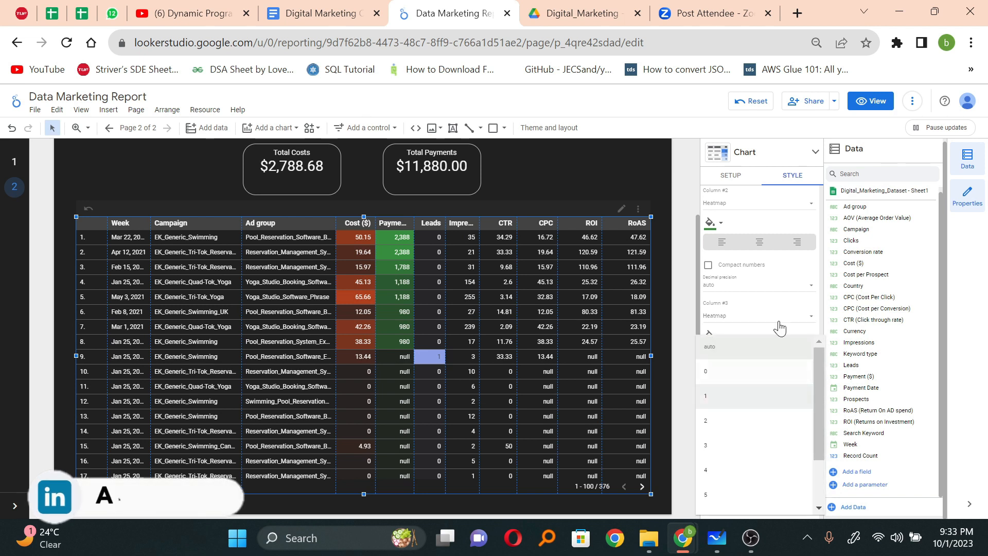
{"action": "left_click", "coordinate": [783, 283]}
{"action": "scroll", "coordinate": [783, 381], "scroll_direction": "down", "scroll_amount": 1}
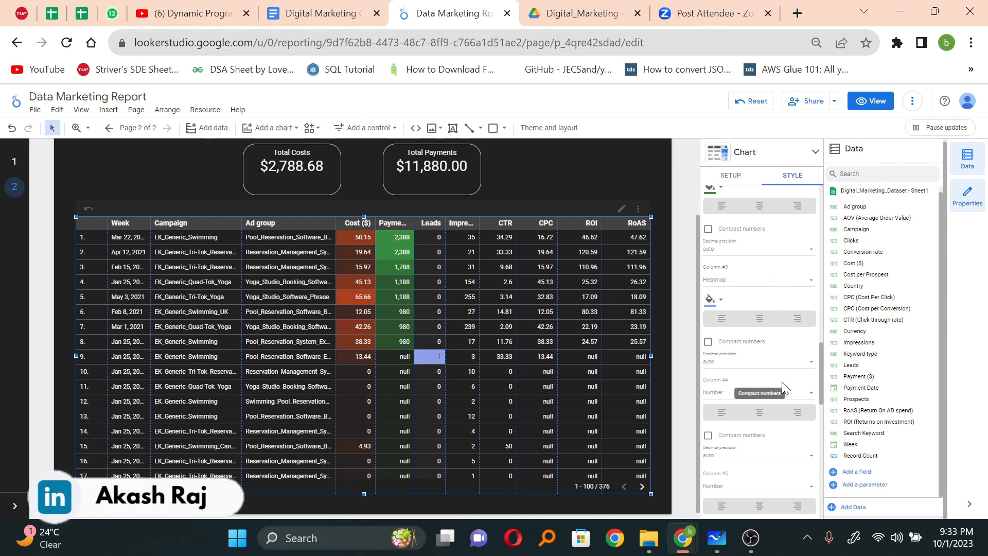
{"action": "left_click", "coordinate": [756, 391]}
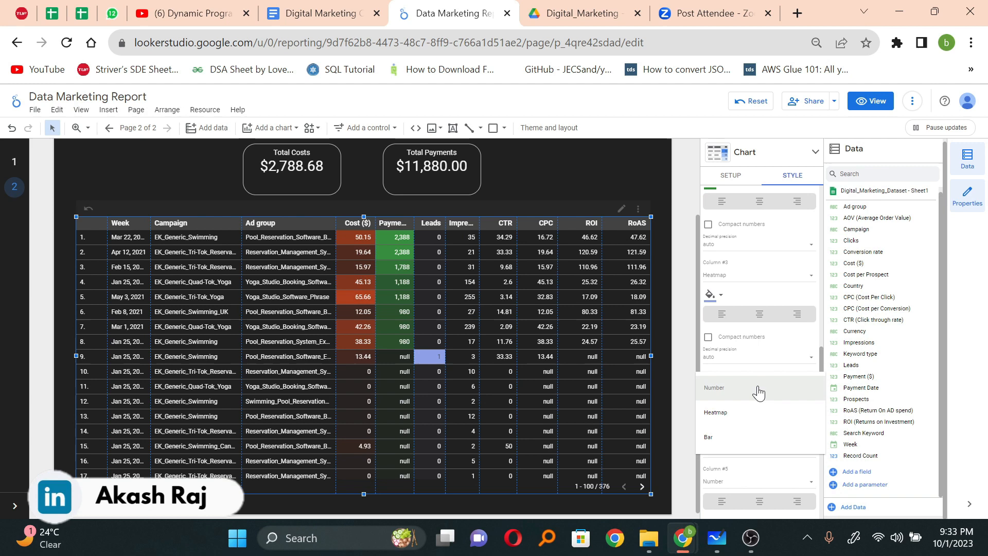
{"action": "left_click", "coordinate": [731, 419]}
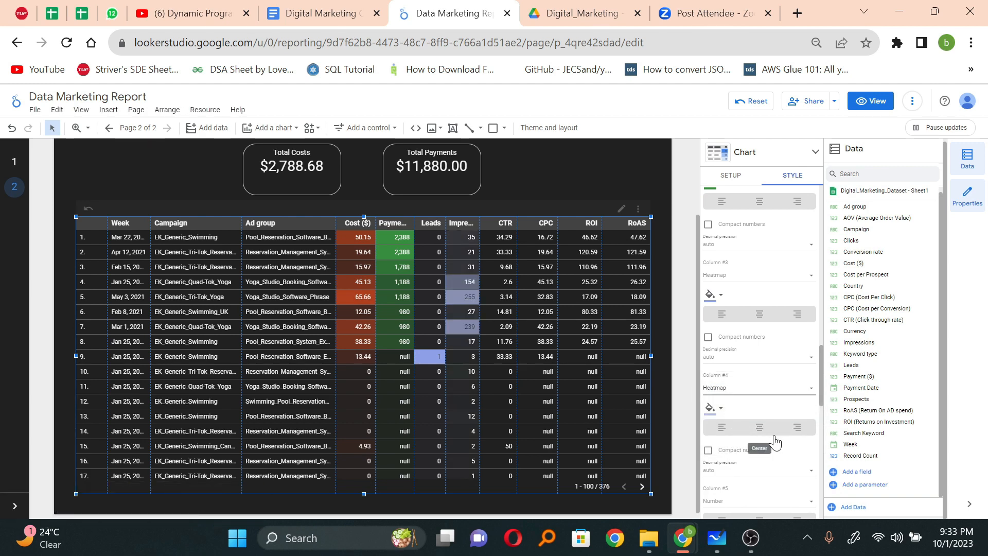
{"action": "left_click", "coordinate": [711, 409]}
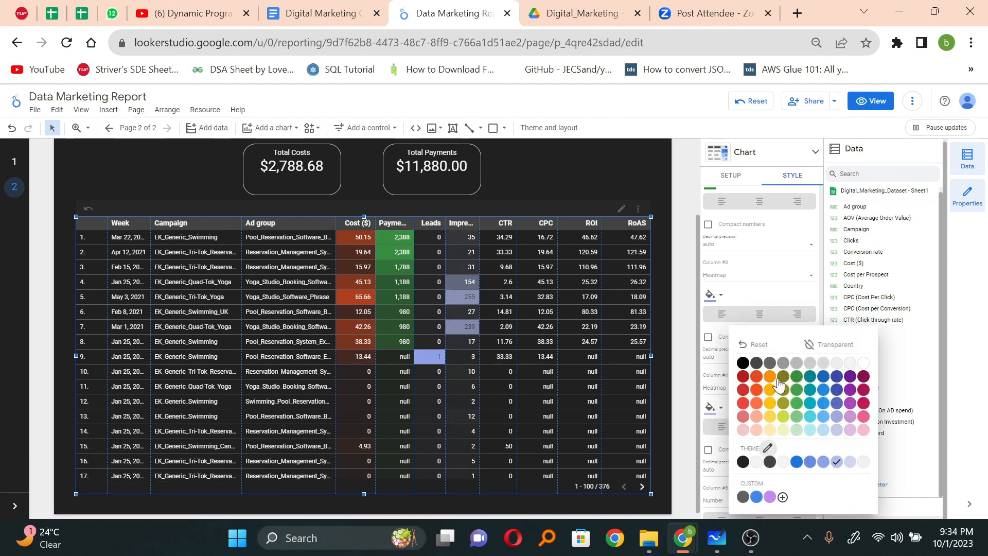
{"action": "left_click", "coordinate": [797, 390]}
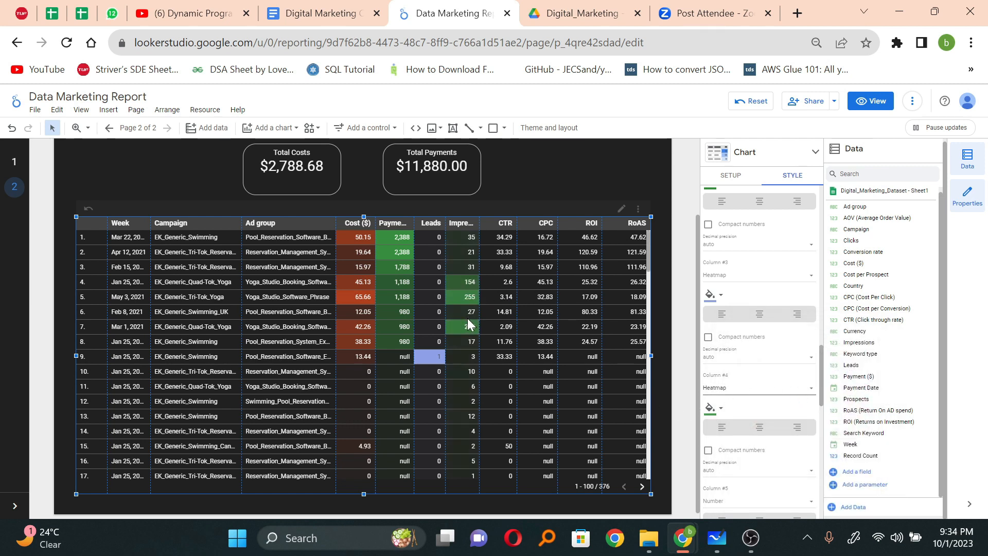
Step: Display the table's CTR metric, column #5, as a heatmap in dark green
{"action": "scroll", "coordinate": [469, 331], "scroll_direction": "down", "scroll_amount": 1}
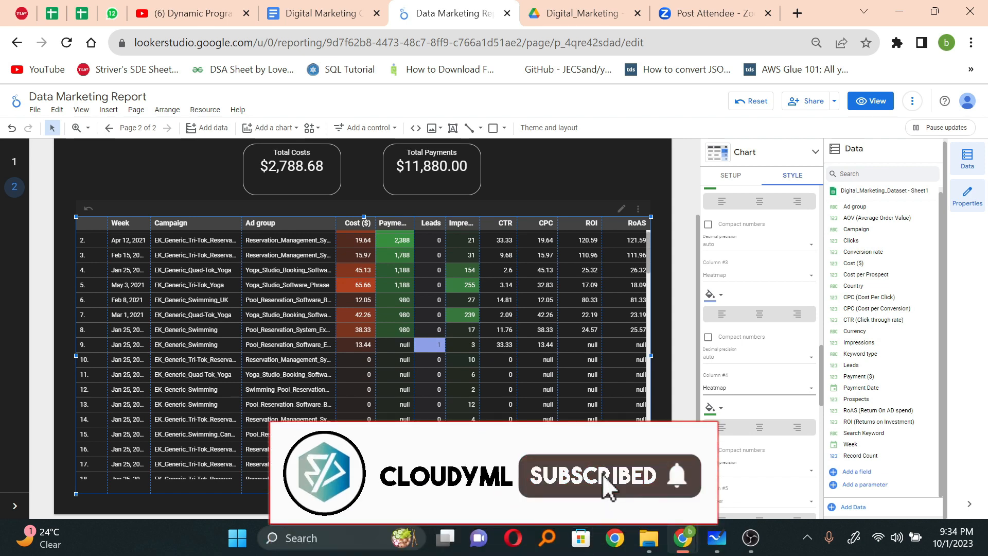
{"action": "scroll", "coordinate": [779, 417], "scroll_direction": "down", "scroll_amount": 2}
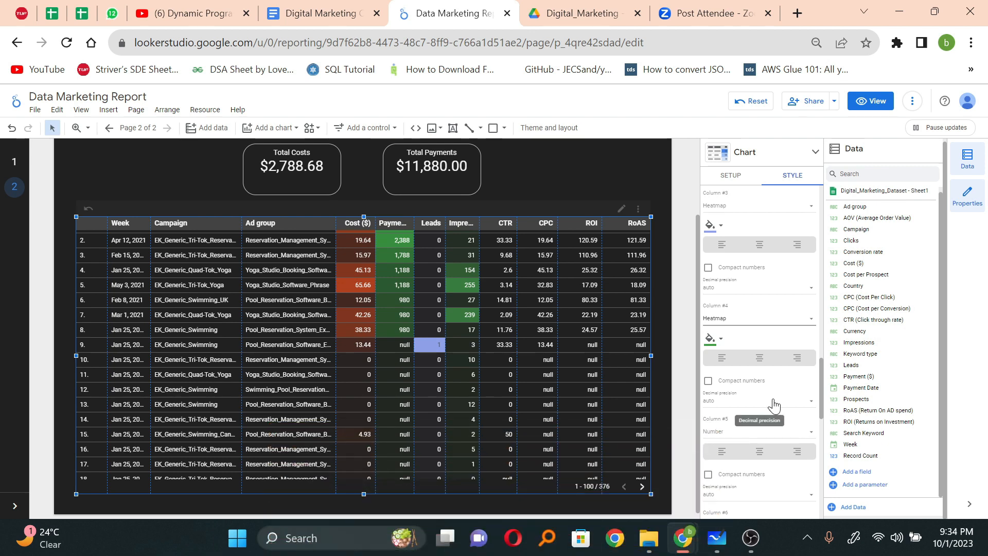
{"action": "left_click", "coordinate": [745, 429]}
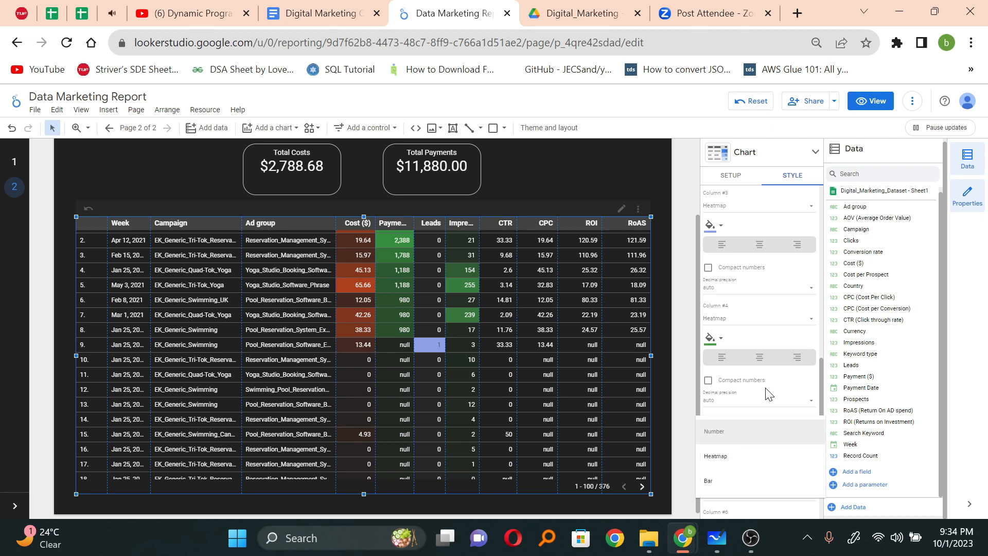
{"action": "left_click", "coordinate": [732, 466]}
{"action": "scroll", "coordinate": [771, 450], "scroll_direction": "down", "scroll_amount": 1}
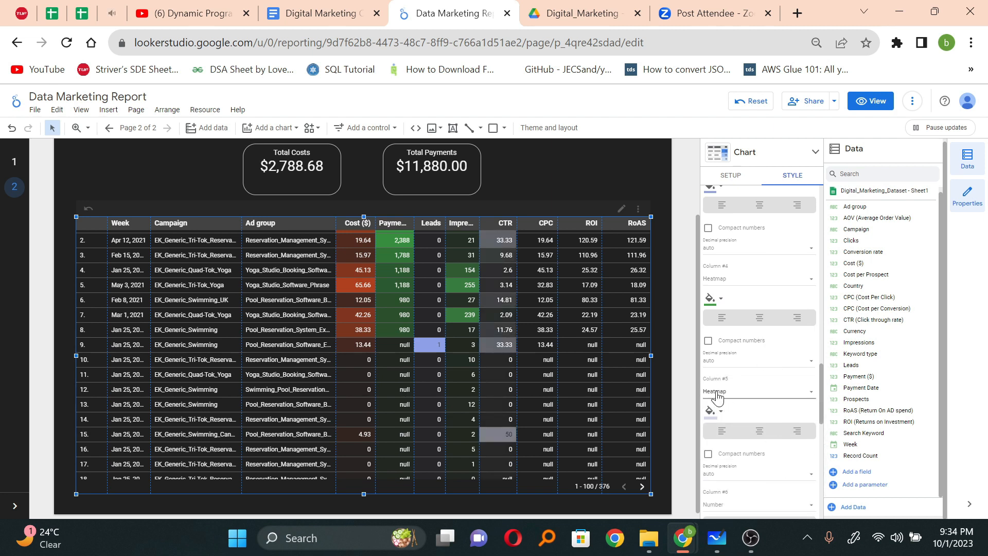
{"action": "left_click", "coordinate": [712, 411]}
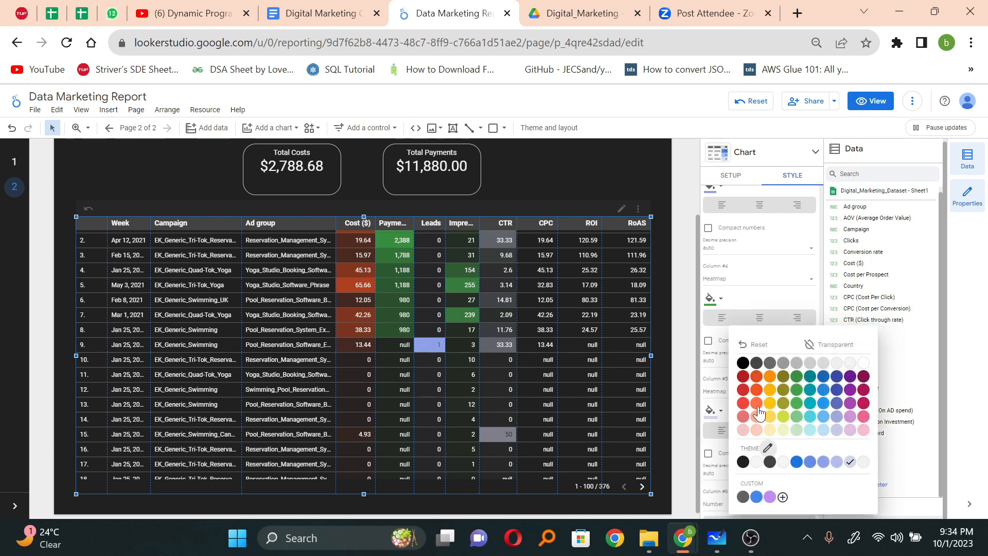
{"action": "left_click", "coordinate": [796, 378]}
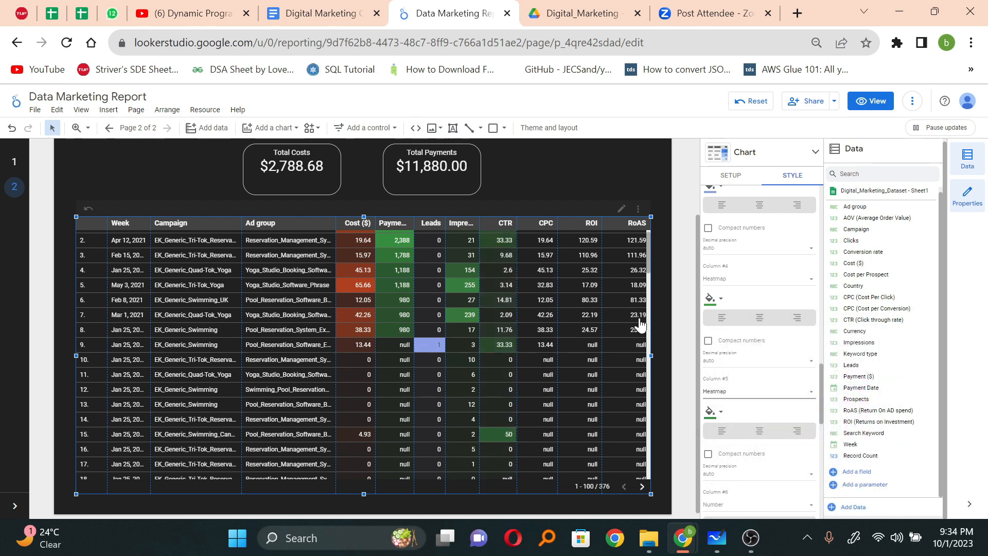
{"action": "scroll", "coordinate": [639, 324], "scroll_direction": "up", "scroll_amount": 1}
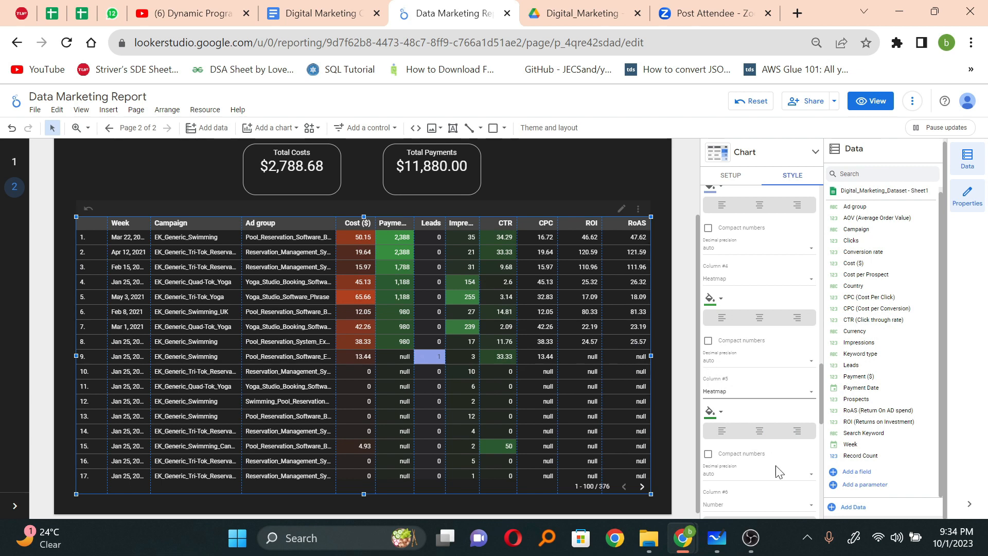
Step: Display the table's CPC metric, column #6, as a heatmap in dark orange-red
{"action": "scroll", "coordinate": [789, 471], "scroll_direction": "down", "scroll_amount": 3}
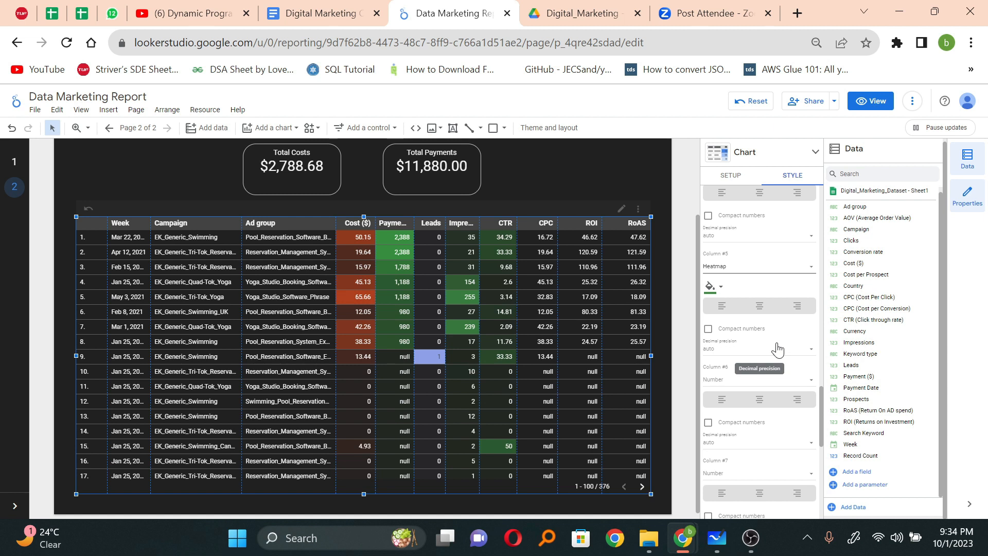
{"action": "left_click", "coordinate": [765, 383]}
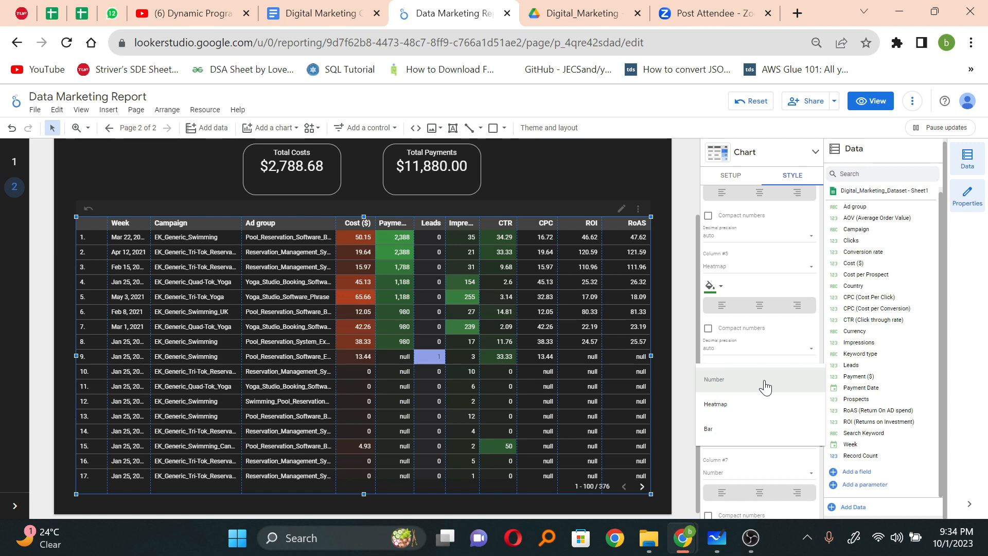
{"action": "left_click", "coordinate": [741, 403]}
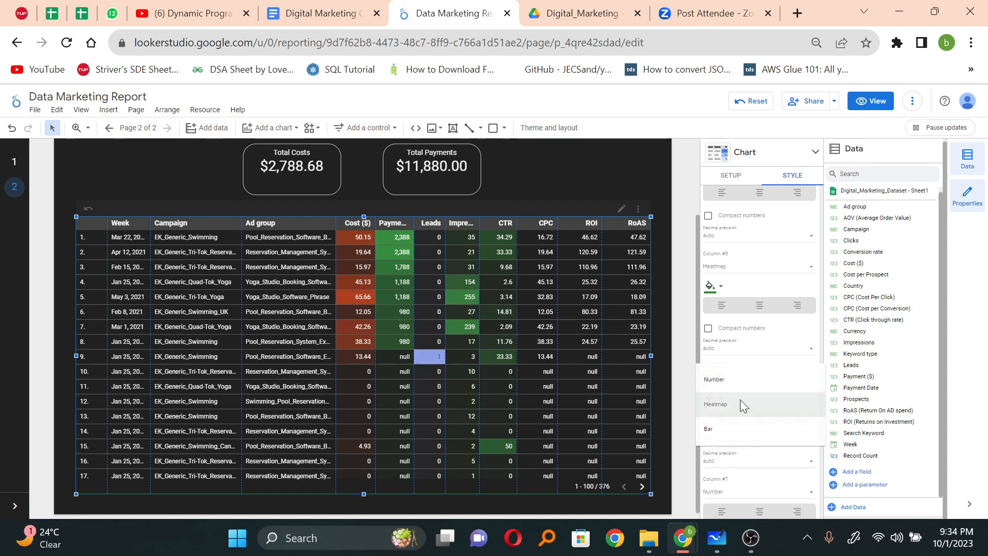
{"action": "left_click", "coordinate": [712, 399]}
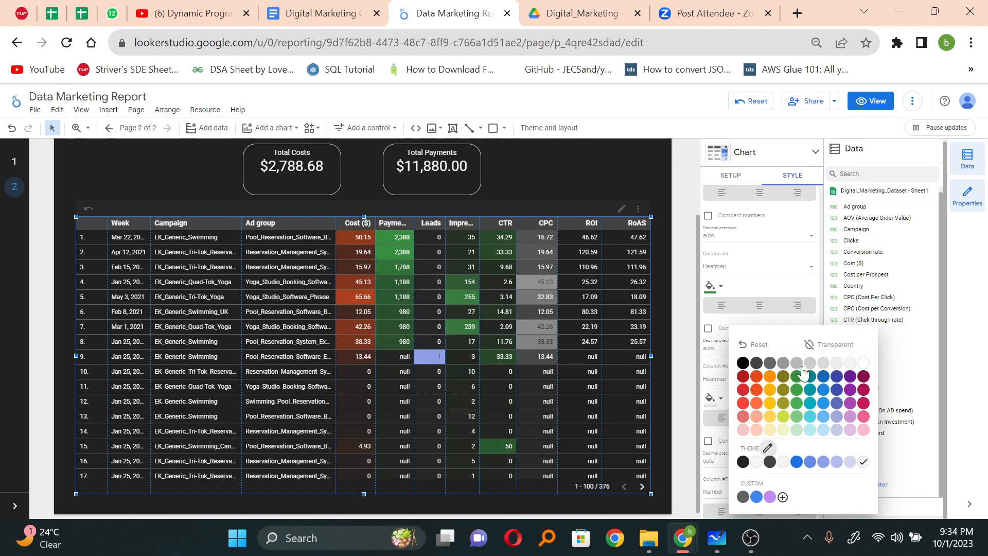
{"action": "left_click", "coordinate": [756, 376]}
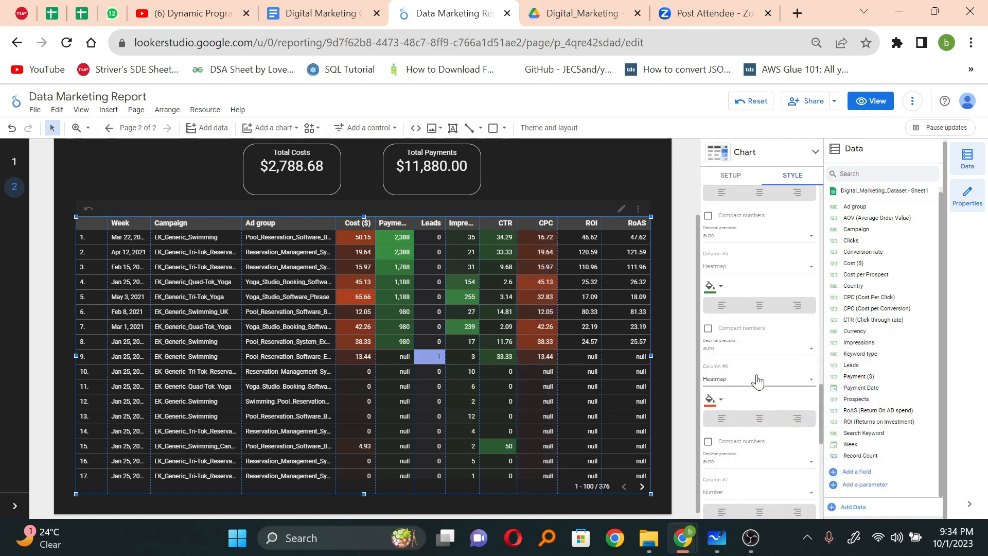
Step: Display the table's ROI metric, column #7, as a heatmap
{"action": "scroll", "coordinate": [591, 321], "scroll_direction": "up", "scroll_amount": 1}
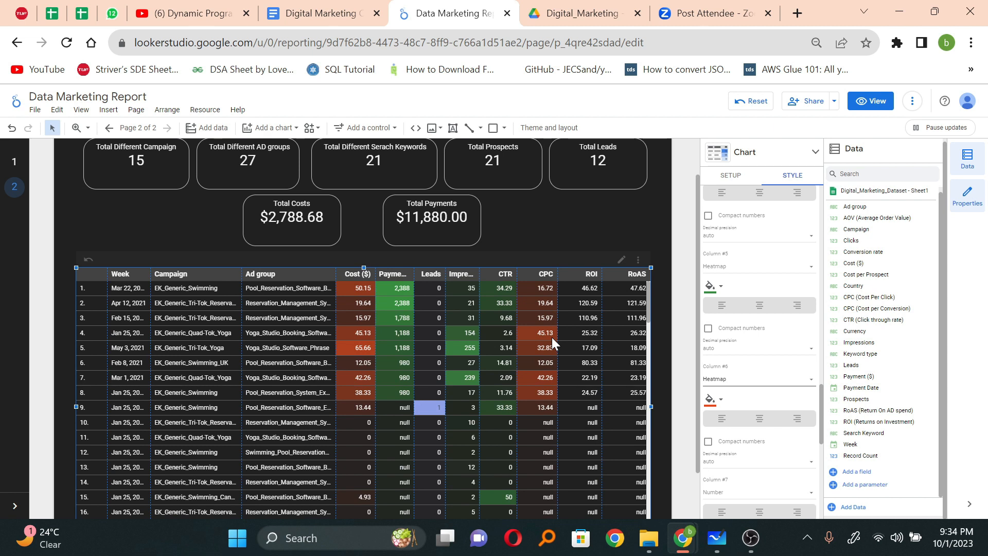
{"action": "scroll", "coordinate": [552, 337], "scroll_direction": "down", "scroll_amount": 1}
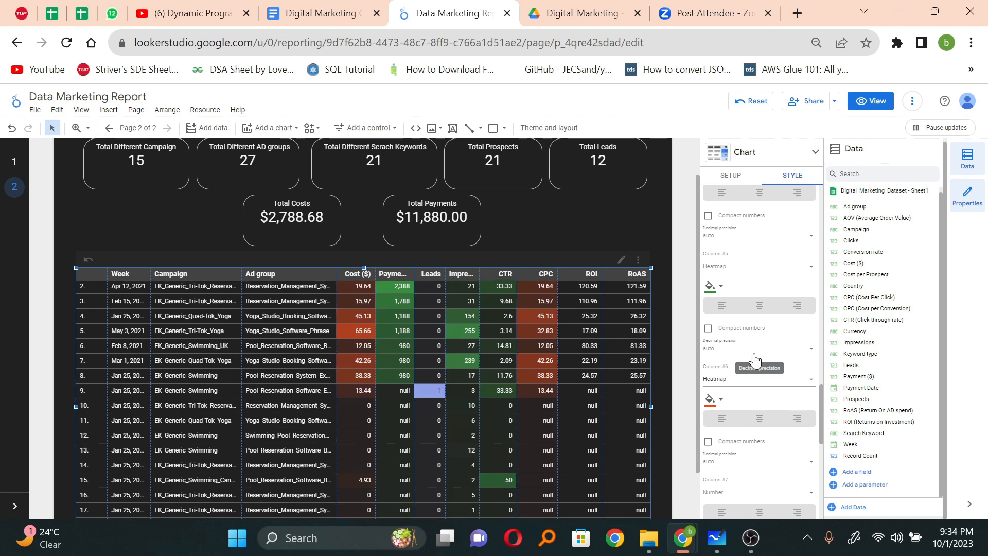
{"action": "scroll", "coordinate": [754, 353], "scroll_direction": "down", "scroll_amount": 2}
{"action": "scroll", "coordinate": [755, 360], "scroll_direction": "down", "scroll_amount": 2}
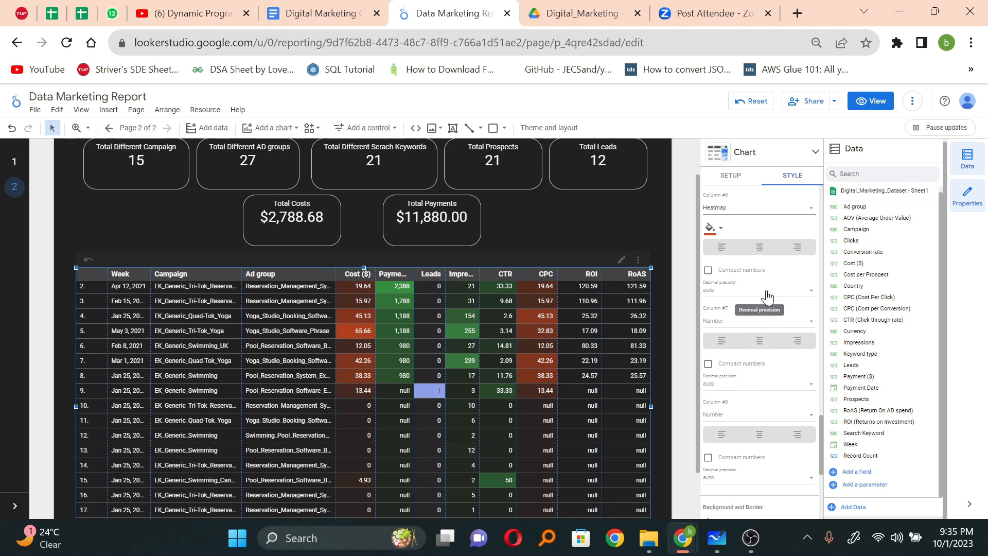
{"action": "left_click", "coordinate": [747, 319]}
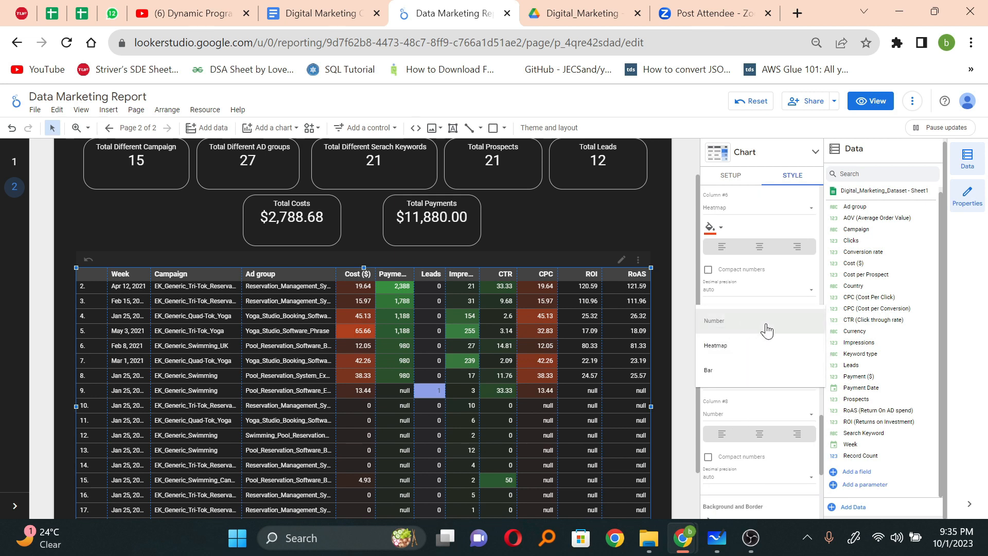
{"action": "left_click", "coordinate": [761, 341]}
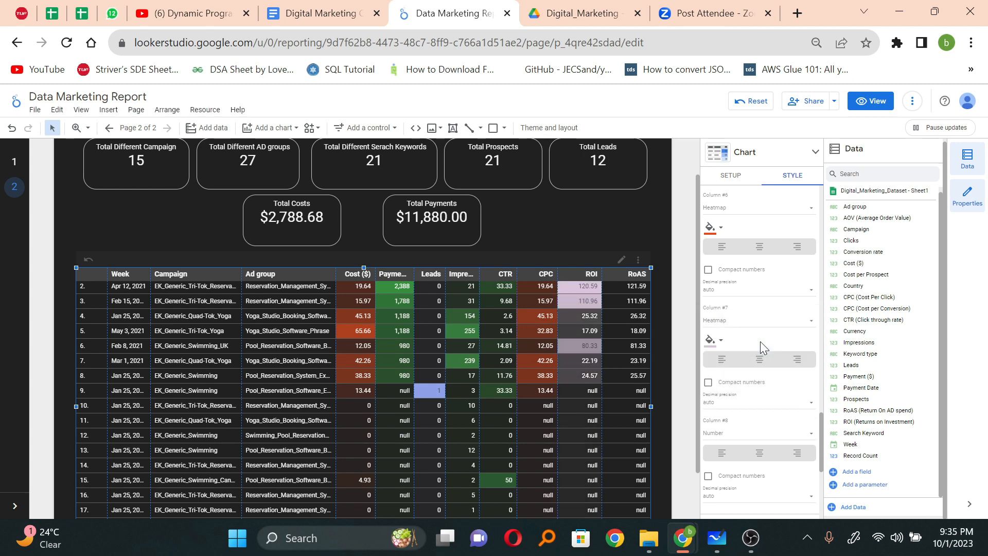
Step: Colour the heatmap of the table's ROI metric, column #7, dark green
{"action": "left_click", "coordinate": [711, 341]}
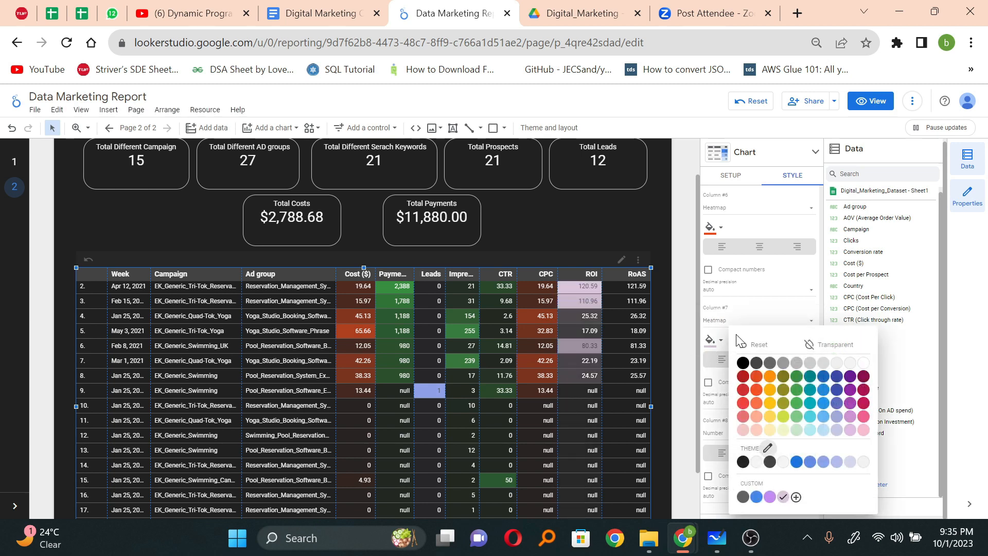
{"action": "left_click", "coordinate": [801, 379]}
Step: Display the table's RoAS metric, column #8, as a heatmap in dark green
{"action": "scroll", "coordinate": [758, 437], "scroll_direction": "down", "scroll_amount": 1}
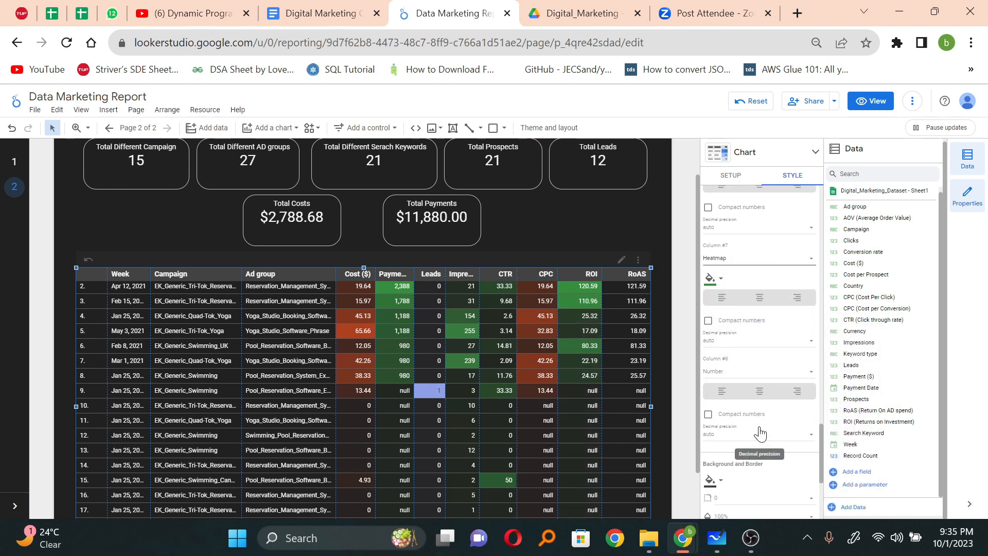
{"action": "scroll", "coordinate": [769, 374], "scroll_direction": "down", "scroll_amount": 1}
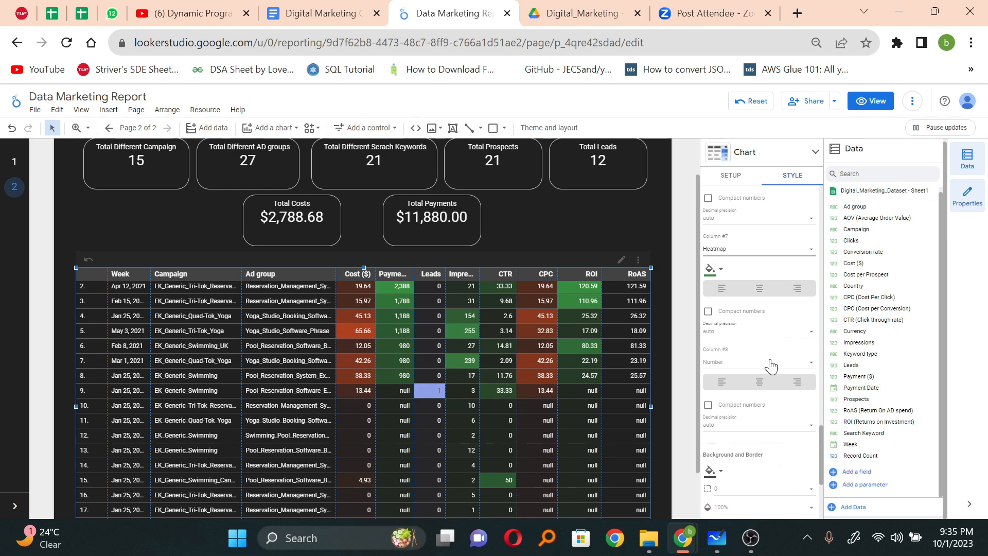
{"action": "left_click", "coordinate": [770, 363]}
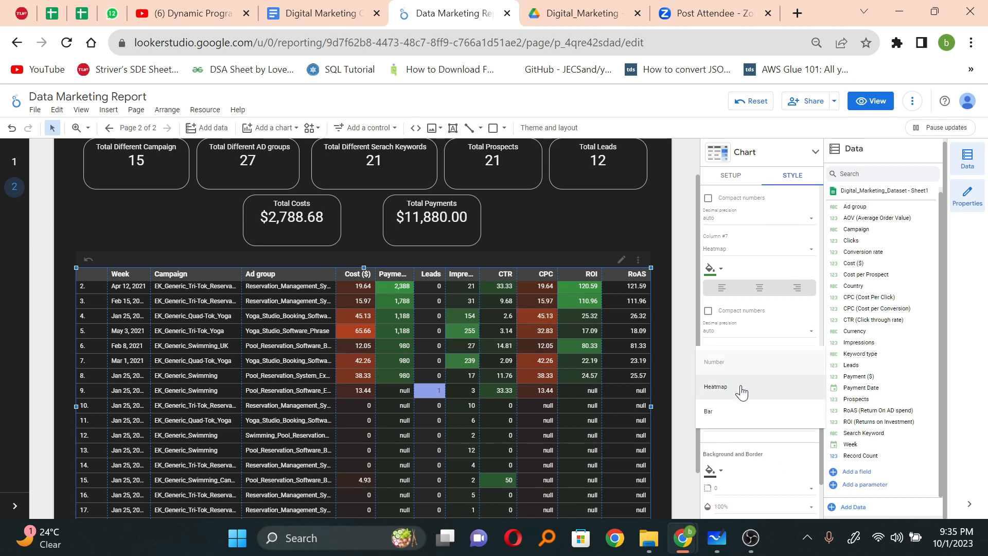
{"action": "left_click", "coordinate": [741, 389]}
{"action": "right_click", "coordinate": [740, 385]}
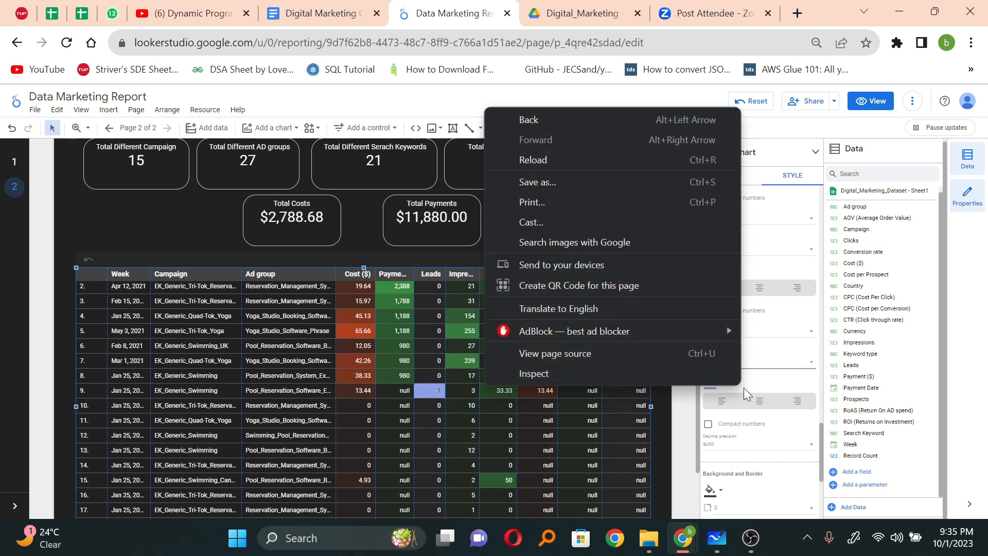
{"action": "left_click", "coordinate": [751, 388]}
{"action": "left_click", "coordinate": [721, 383]}
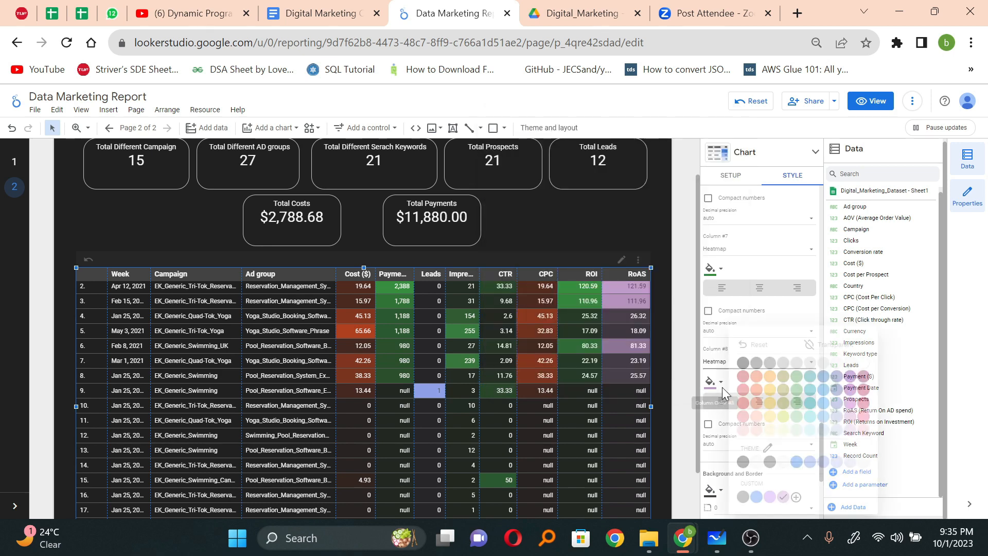
{"action": "left_click", "coordinate": [797, 377]}
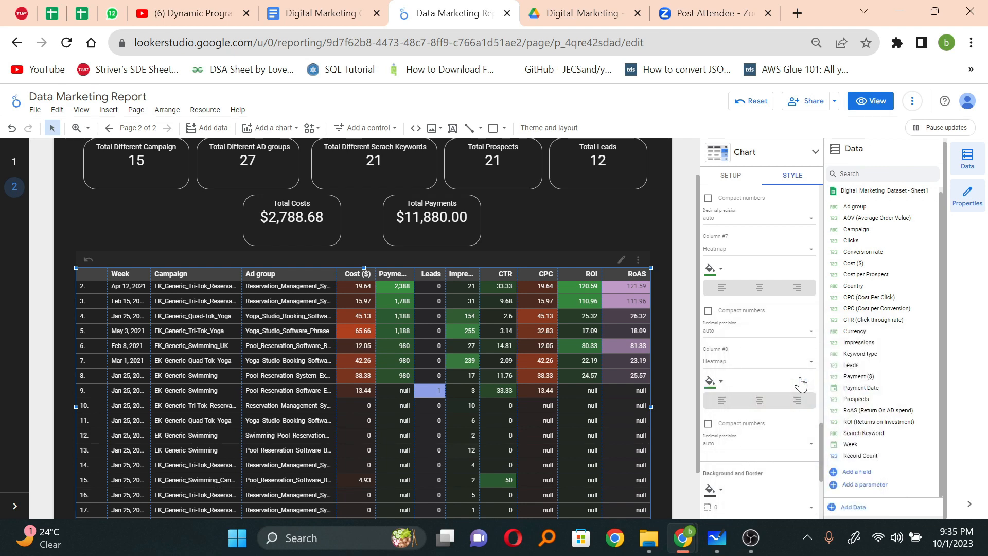
Step: Widen the table's Week column to fit the full dates and the Campaign column to show more of the campaign names
{"action": "scroll", "coordinate": [587, 454], "scroll_direction": "up", "scroll_amount": 1}
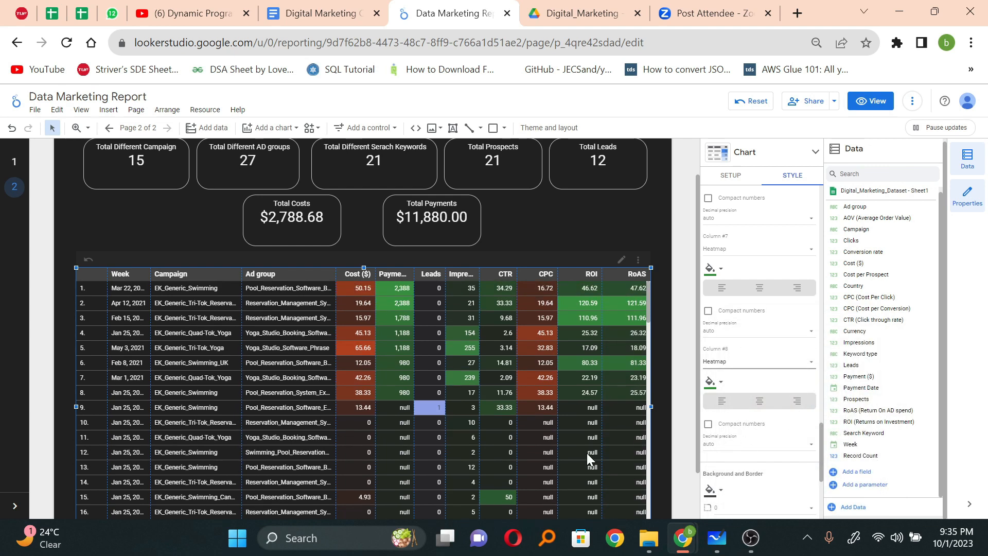
{"action": "scroll", "coordinate": [814, 366], "scroll_direction": "down", "scroll_amount": 4}
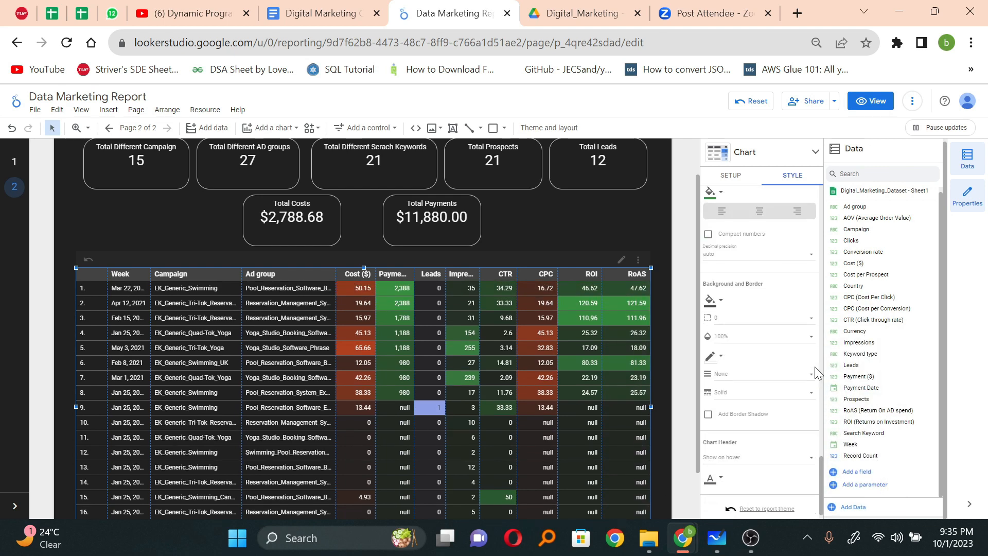
{"action": "scroll", "coordinate": [814, 366], "scroll_direction": "down", "scroll_amount": 1}
{"action": "scroll", "coordinate": [452, 385], "scroll_direction": "down", "scroll_amount": 5}
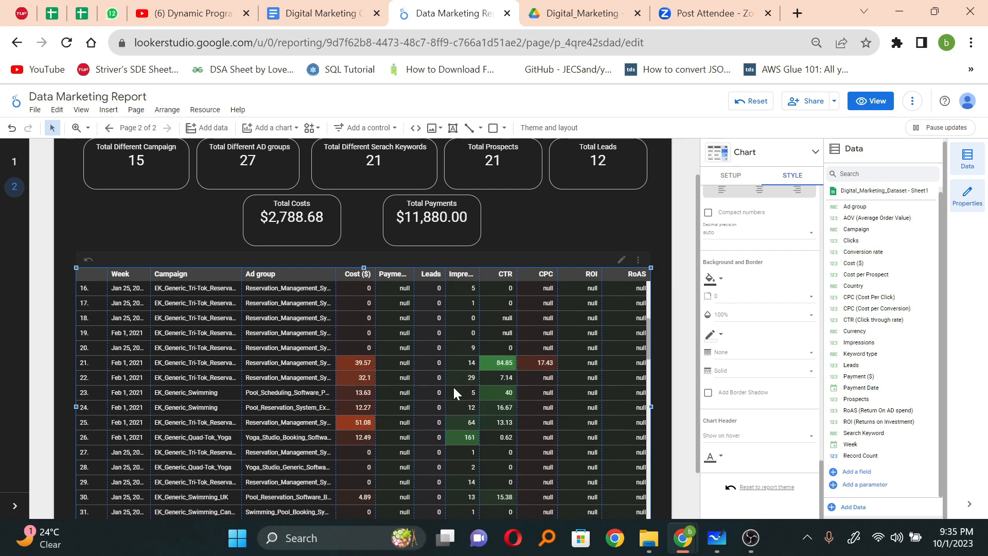
{"action": "scroll", "coordinate": [454, 390], "scroll_direction": "up", "scroll_amount": 5}
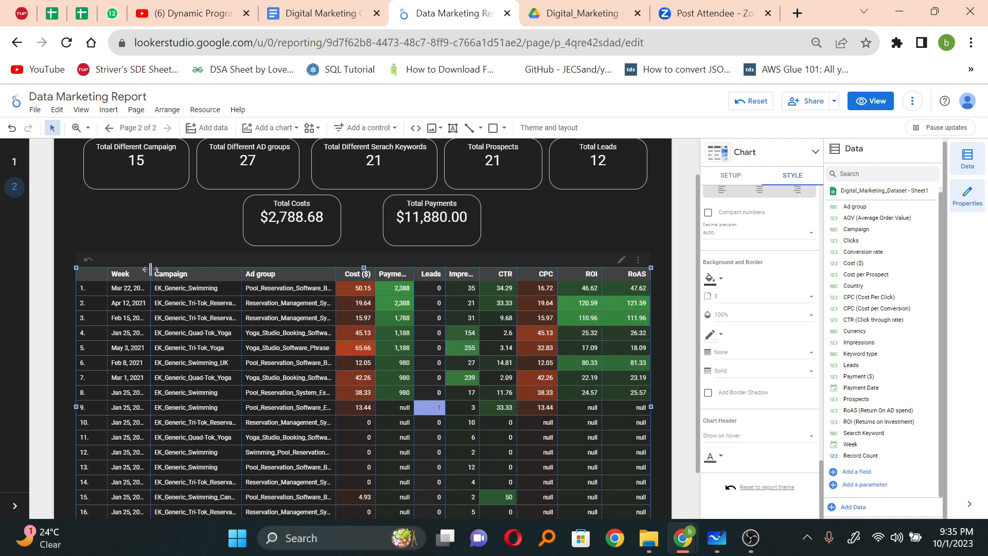
{"action": "left_click_drag", "start_coordinate": [151, 269], "coordinate": [175, 274]}
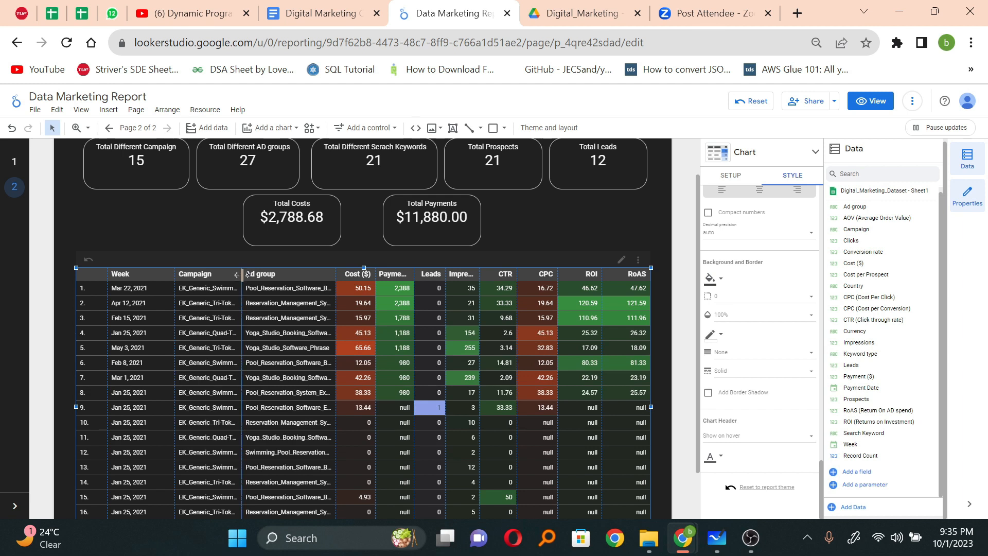
{"action": "left_click_drag", "start_coordinate": [242, 274], "coordinate": [266, 273]}
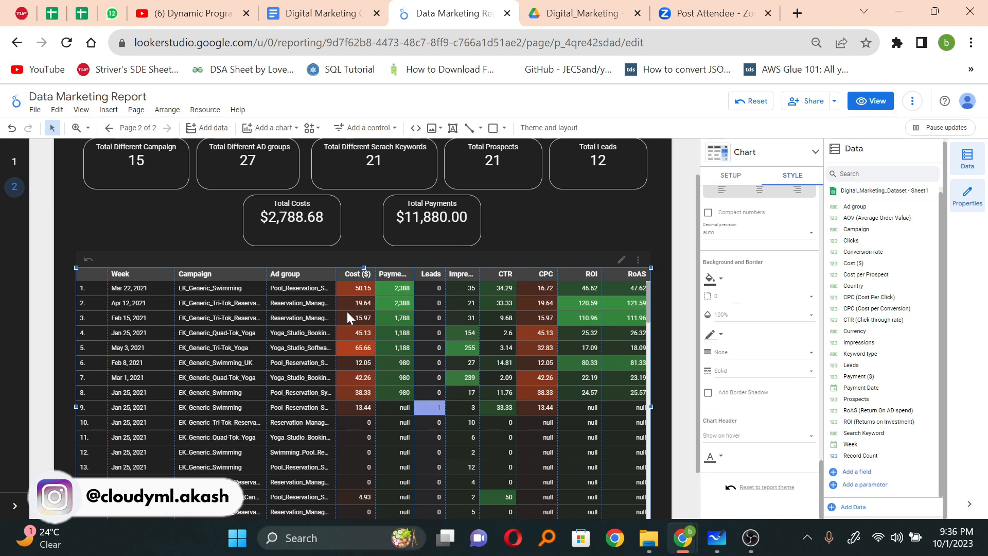
Step: Examine the heatmap colours across the campaign table's rows, and review the whole report page with the table deselected
{"action": "scroll", "coordinate": [359, 346], "scroll_direction": "down", "scroll_amount": 7}
{"action": "scroll", "coordinate": [359, 347], "scroll_direction": "down", "scroll_amount": 13}
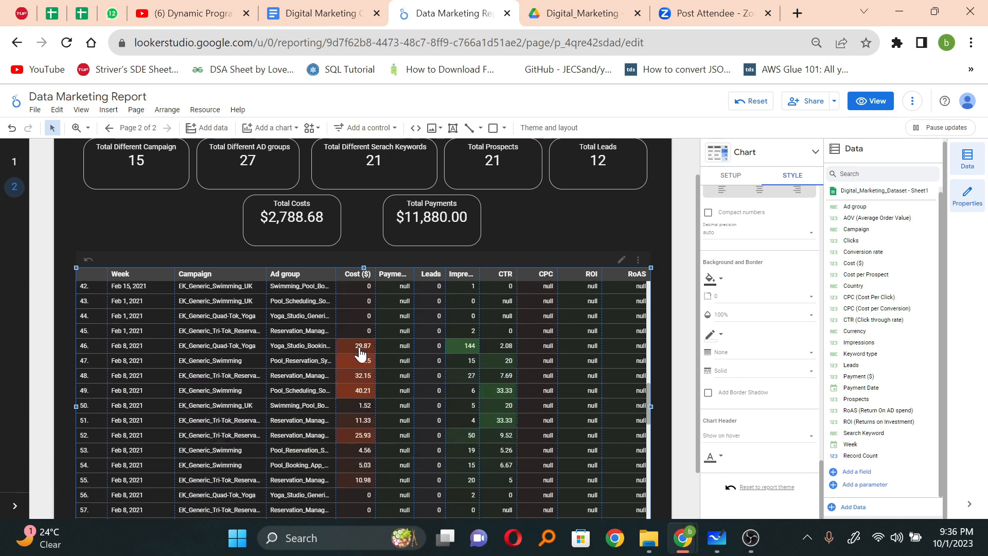
{"action": "scroll", "coordinate": [359, 347], "scroll_direction": "up", "scroll_amount": 3}
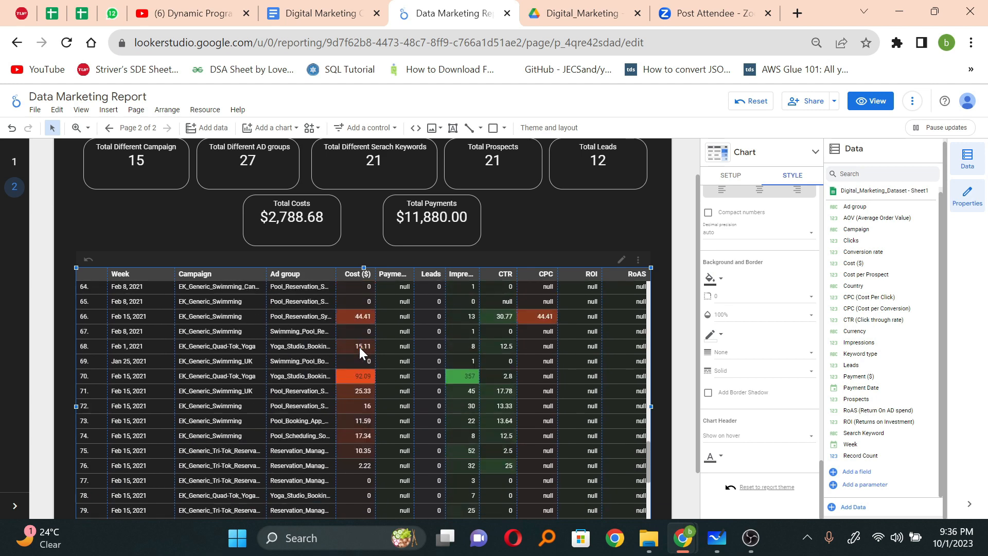
{"action": "scroll", "coordinate": [359, 346], "scroll_direction": "down", "scroll_amount": 6}
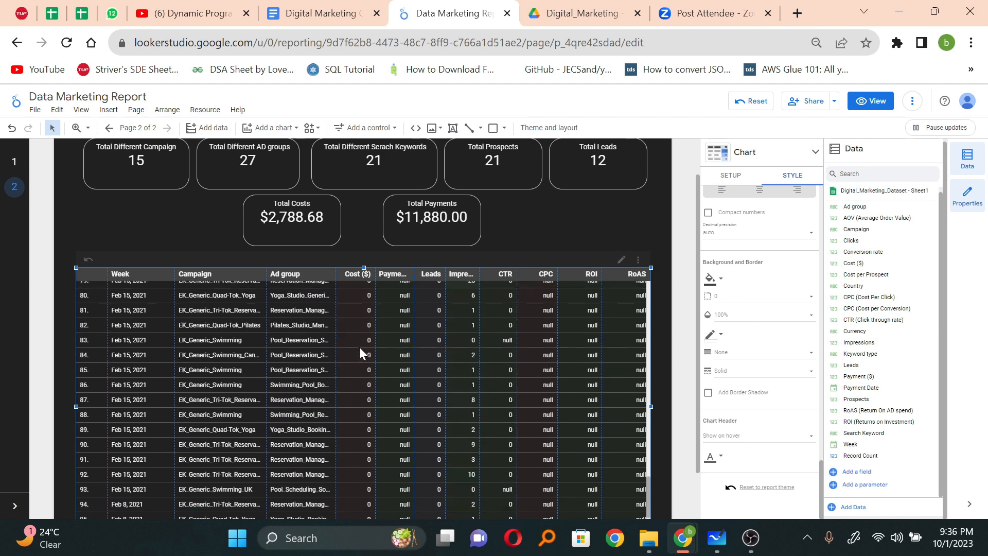
{"action": "scroll", "coordinate": [359, 347], "scroll_direction": "up", "scroll_amount": 6}
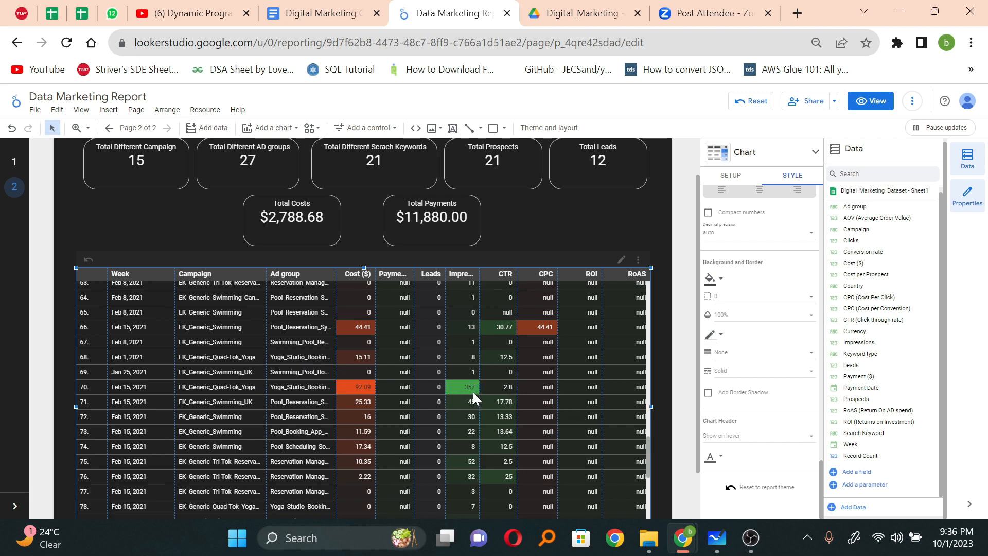
{"action": "scroll", "coordinate": [541, 448], "scroll_direction": "down", "scroll_amount": 7}
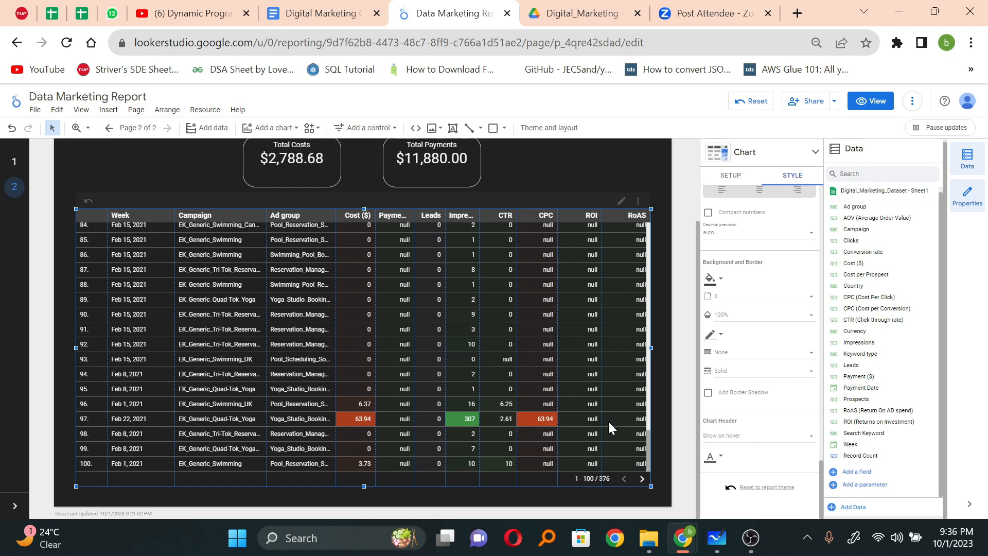
{"action": "scroll", "coordinate": [607, 420], "scroll_direction": "up", "scroll_amount": 20}
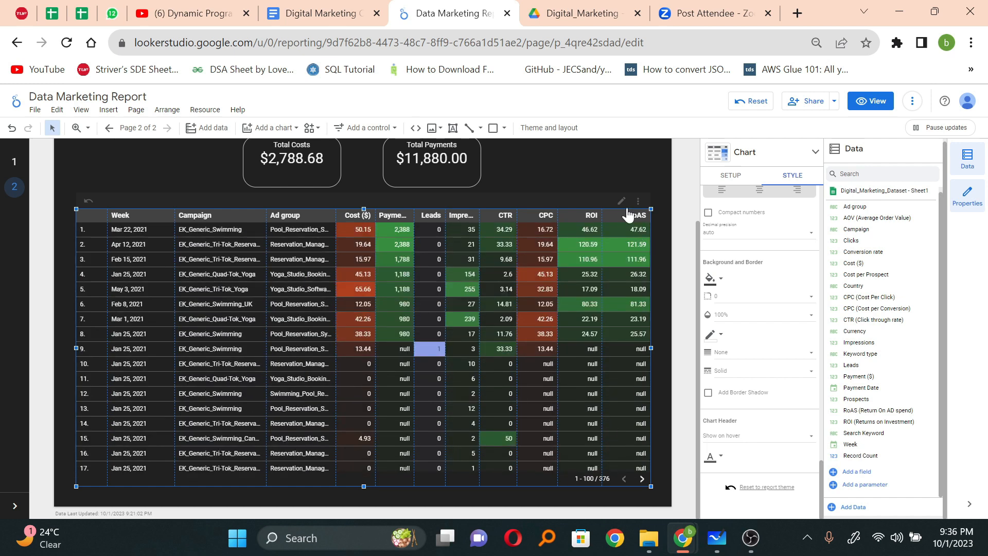
{"action": "left_click", "coordinate": [604, 174]}
{"action": "scroll", "coordinate": [604, 174], "scroll_direction": "up", "scroll_amount": 2}
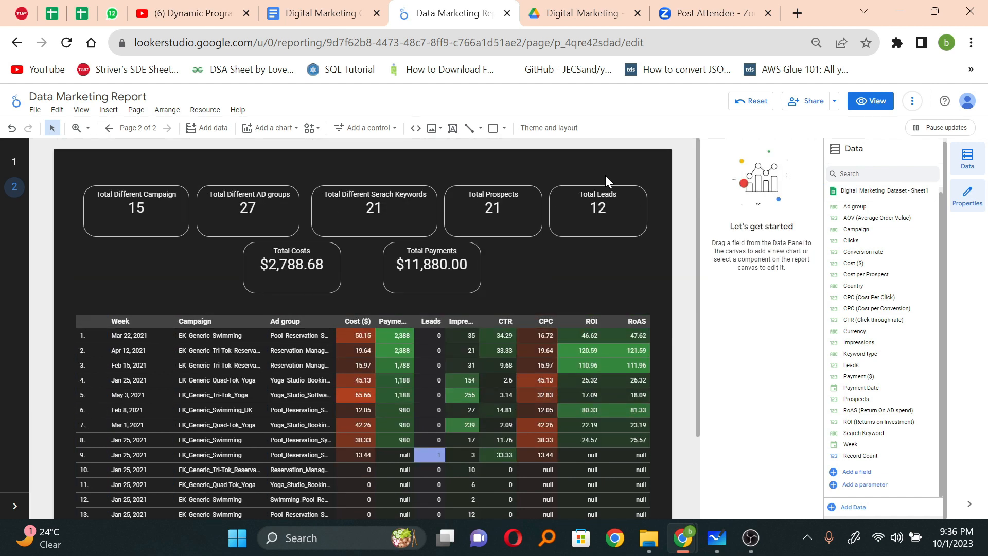
{"action": "scroll", "coordinate": [524, 278], "scroll_direction": "down", "scroll_amount": 2}
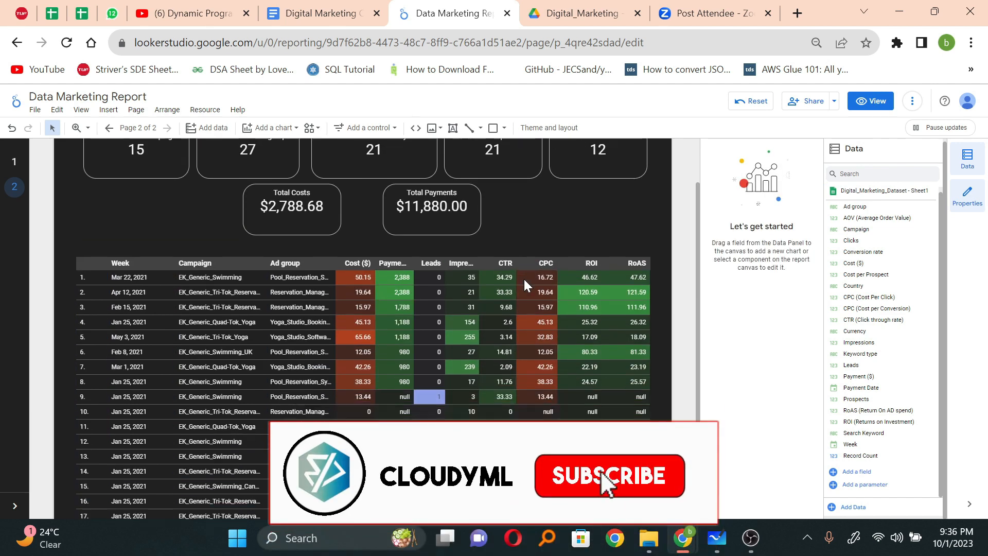
{"action": "scroll", "coordinate": [524, 279], "scroll_direction": "down", "scroll_amount": 1}
{"action": "scroll", "coordinate": [524, 277], "scroll_direction": "up", "scroll_amount": 2}
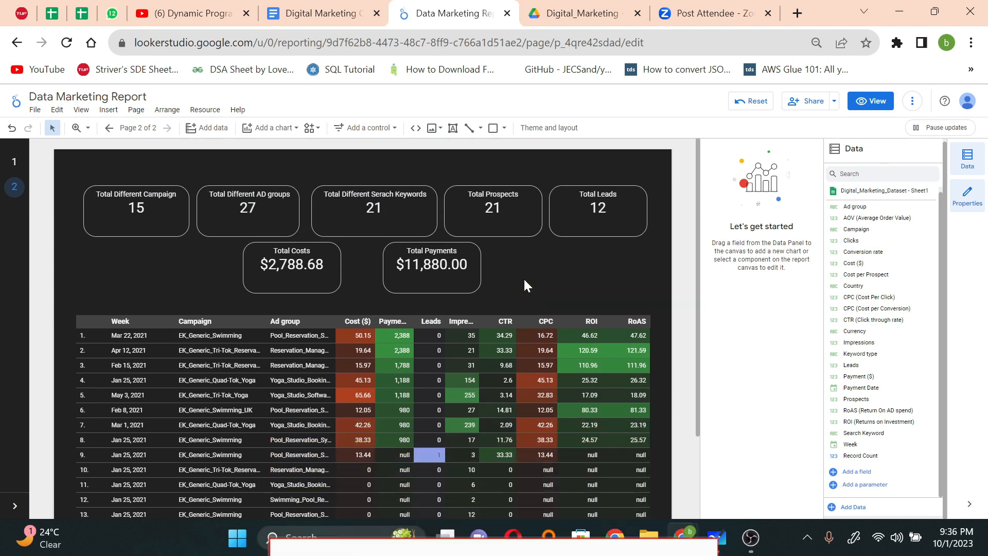